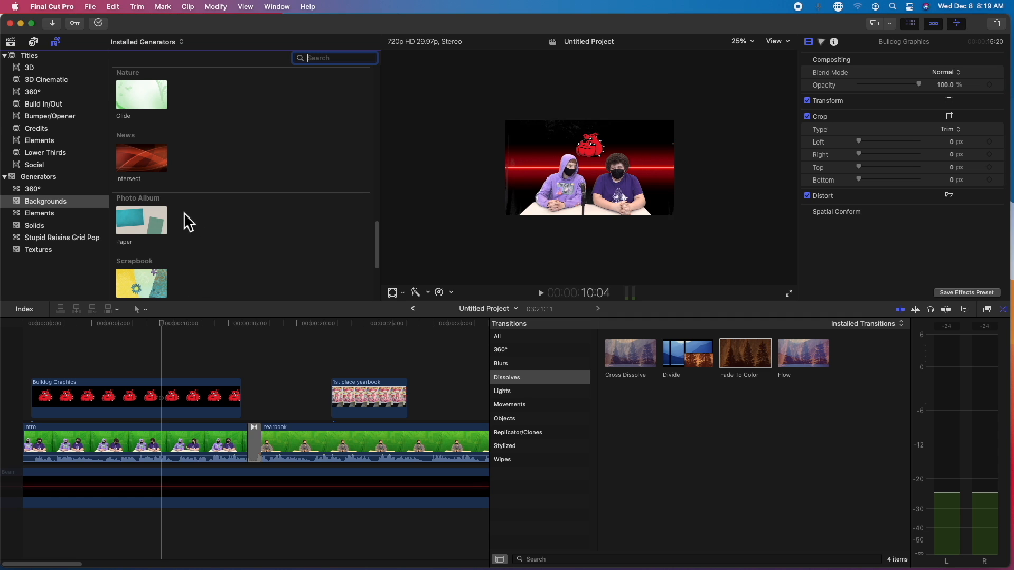
# Insert the Intersect background generator at the start of the timeline, before the intro clip, and trim it to 27:08.
pyautogui.click(139, 160)
pyautogui.moveTo(140, 161); pyautogui.dragTo(24, 463)
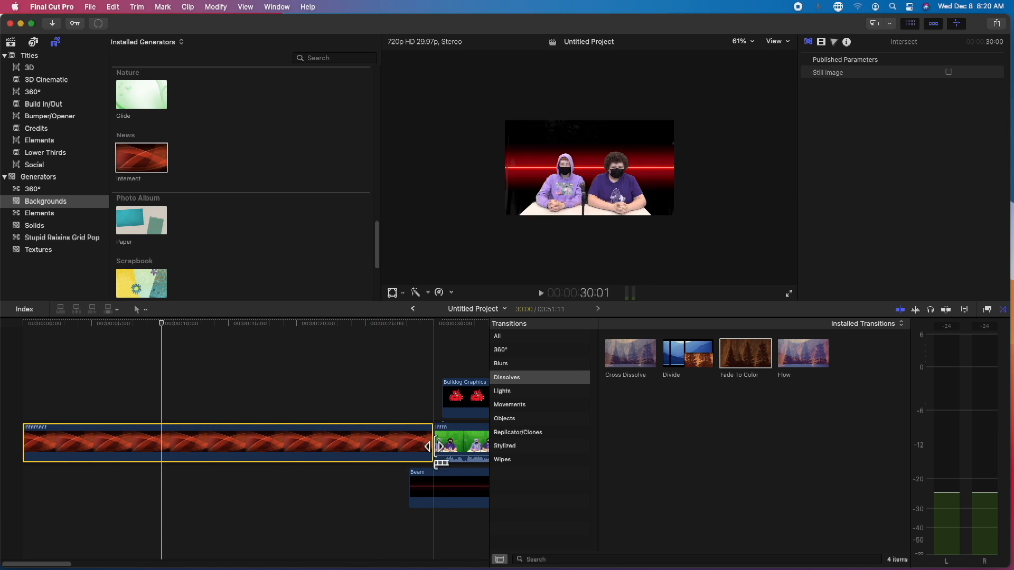
pyautogui.moveTo(433, 443); pyautogui.dragTo(394, 447)
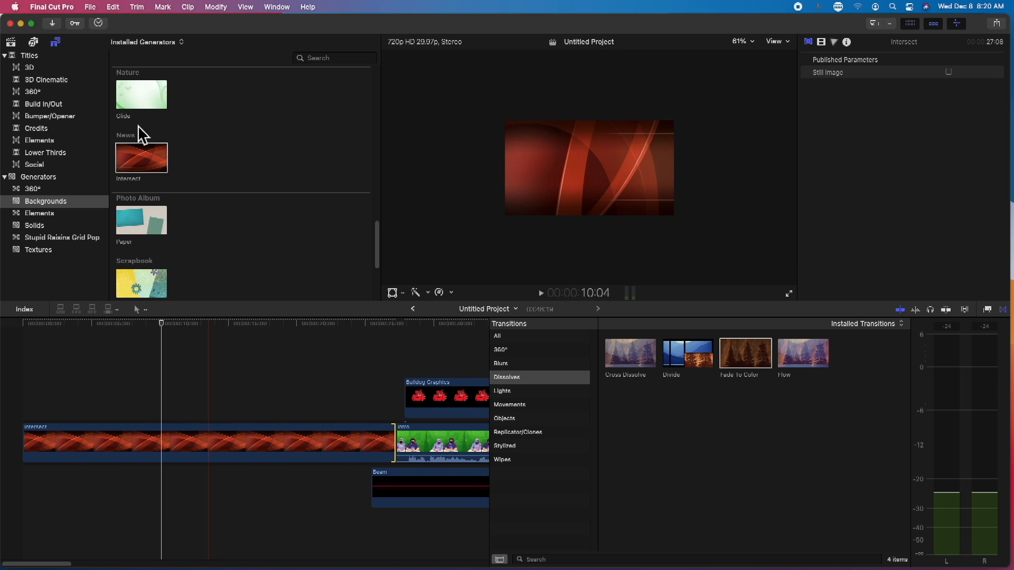
# Examine the installed title categories from 3D through Social for a suitable opening title.
pyautogui.click(32, 68)
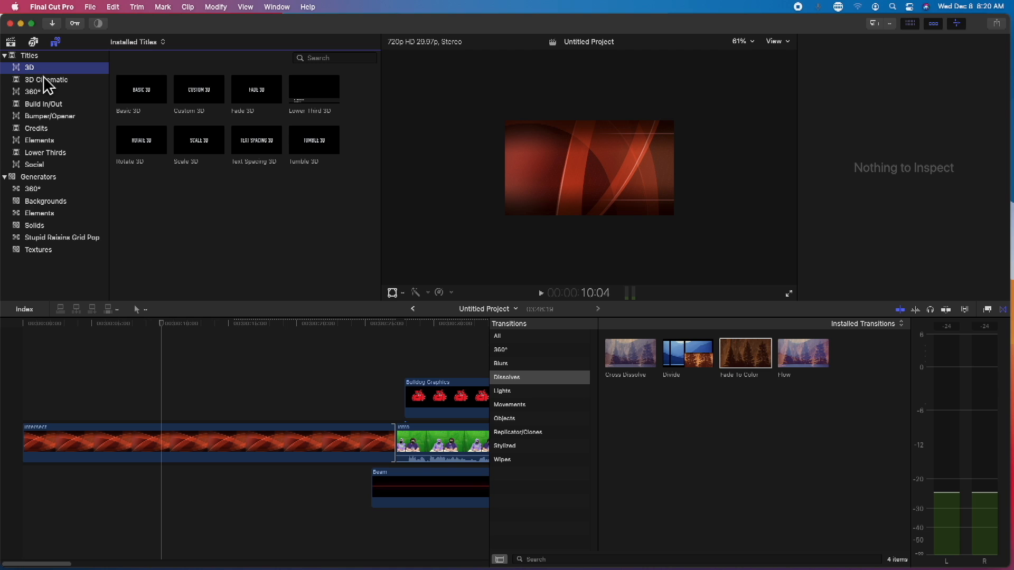
pyautogui.click(48, 80)
pyautogui.click(34, 92)
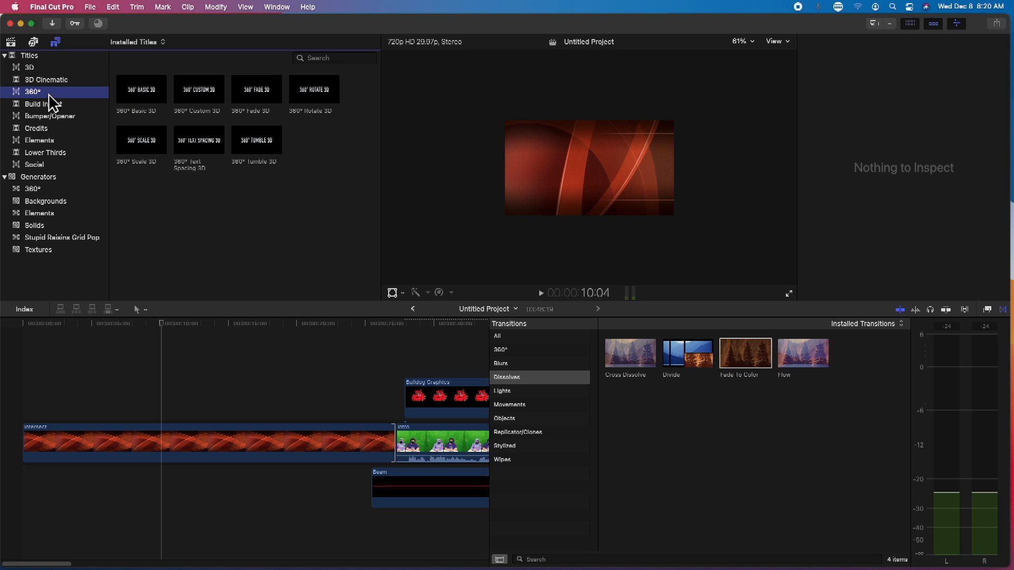
pyautogui.click(53, 105)
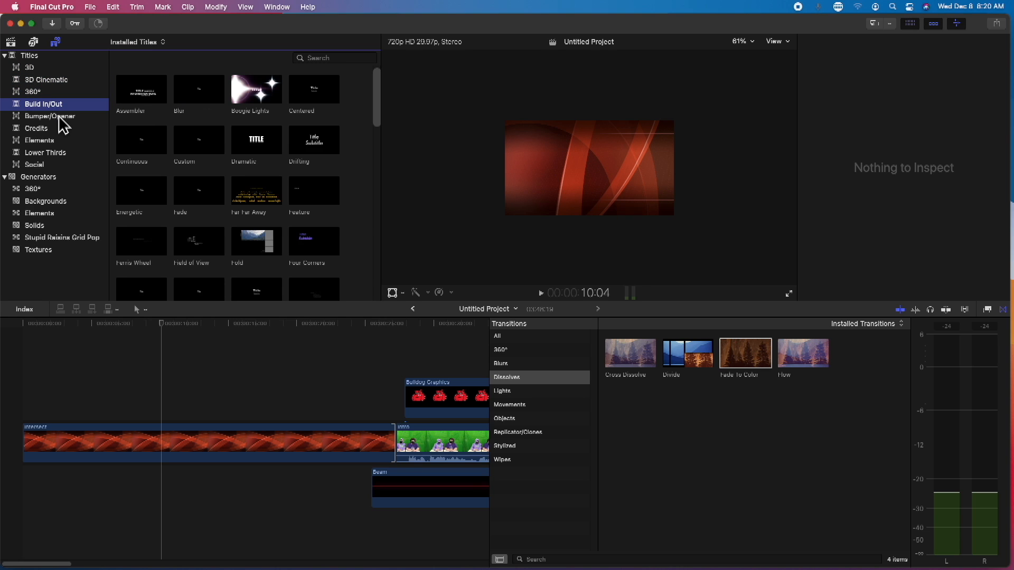
pyautogui.click(62, 125)
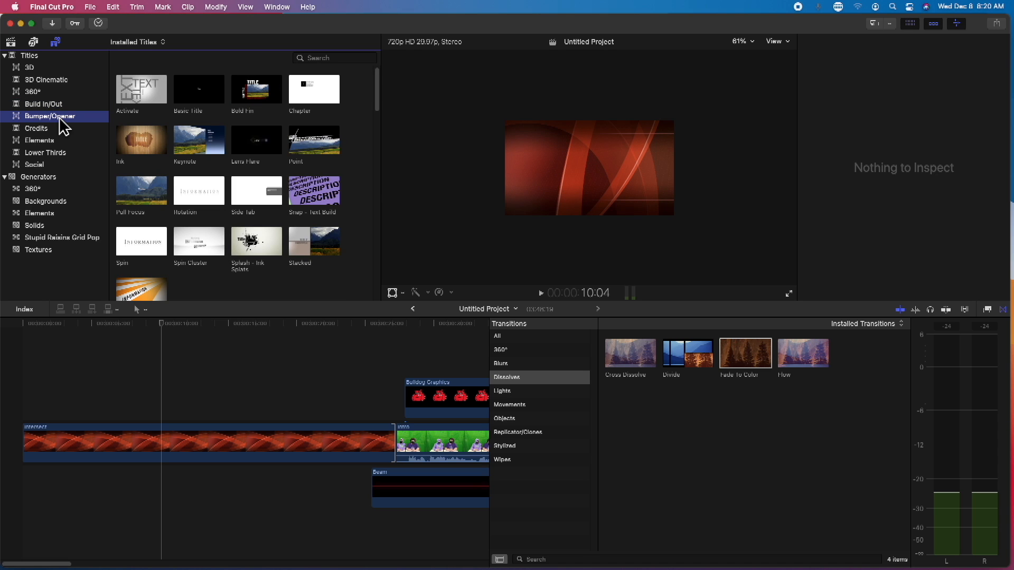
pyautogui.click(58, 130)
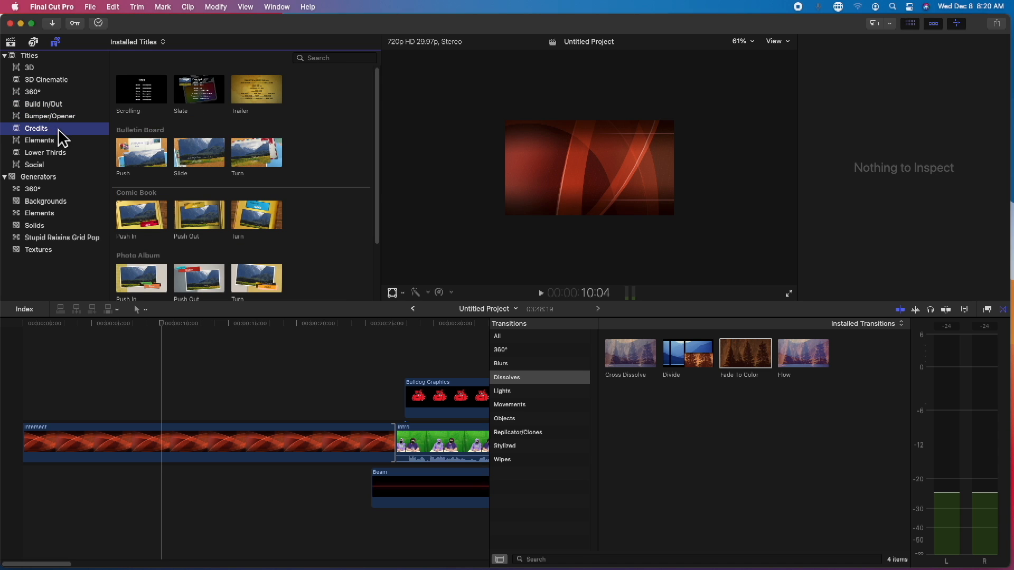
pyautogui.click(67, 141)
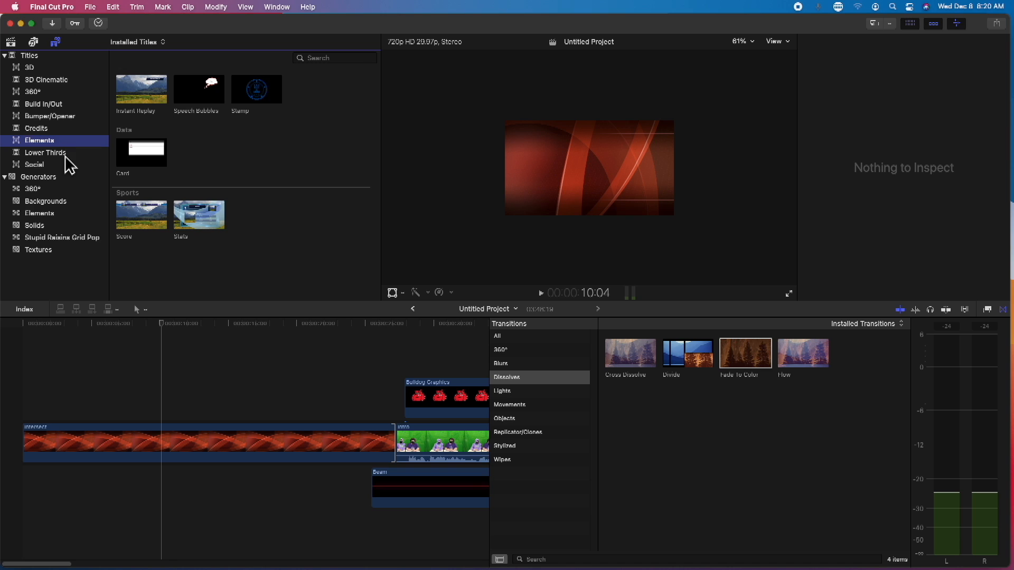
pyautogui.click(68, 155)
pyautogui.click(57, 166)
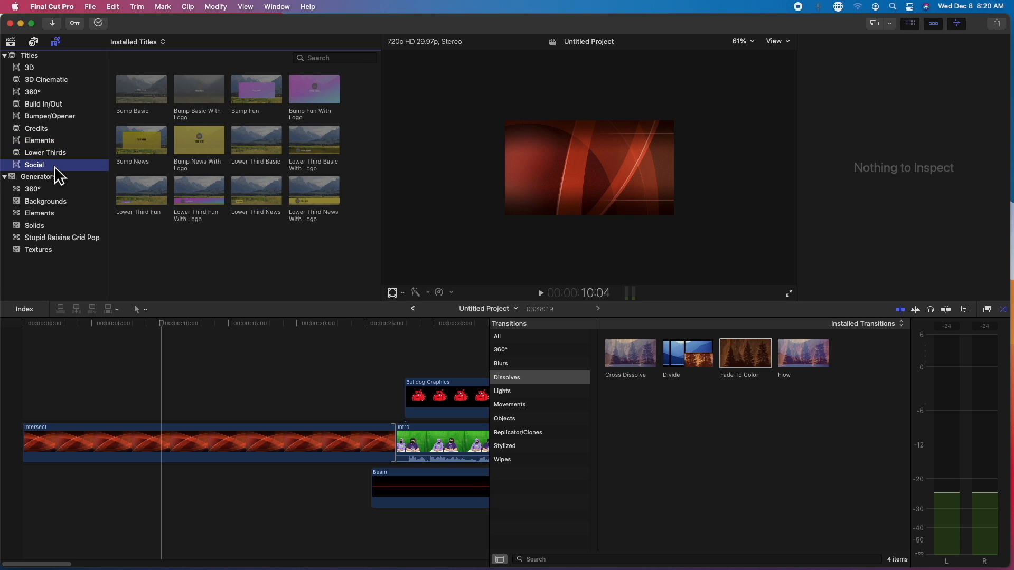
# Preview several Build In/Out titles, including Sideways Drift, Slide Reveal, Soft Edge and Spiral Staircase.
pyautogui.click(61, 108)
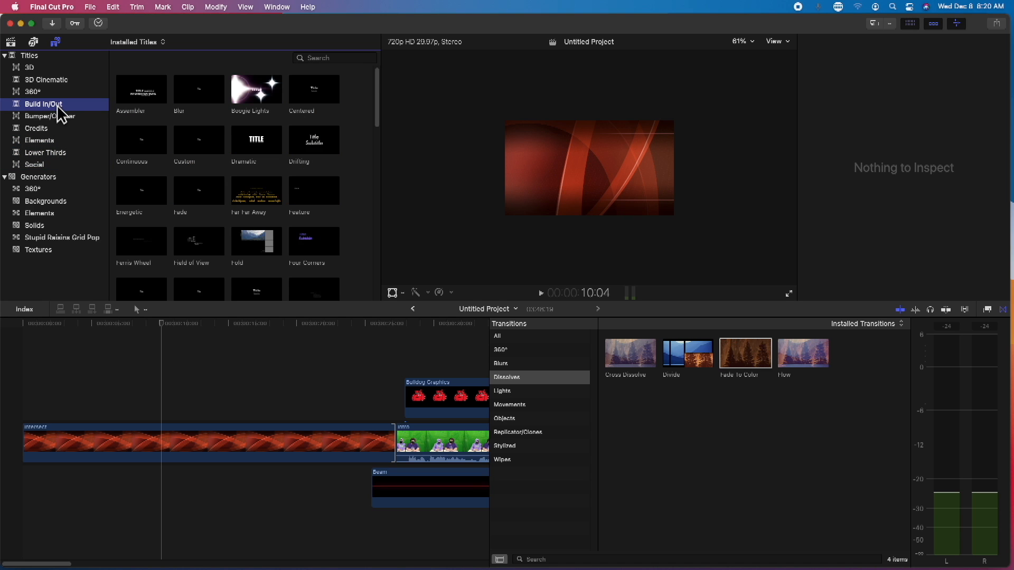
pyautogui.scroll(-10, 269, 182)
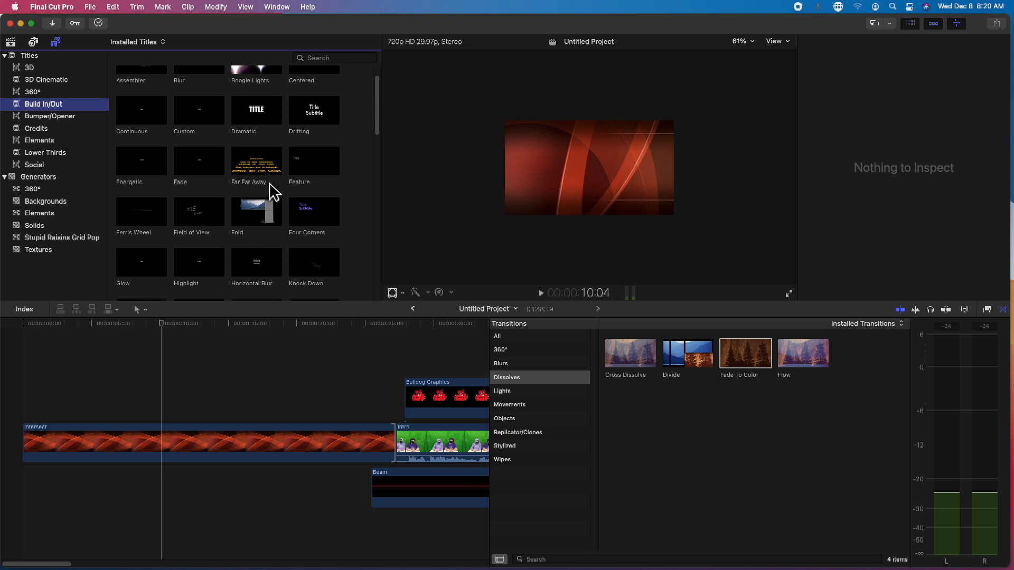
pyautogui.click(205, 185)
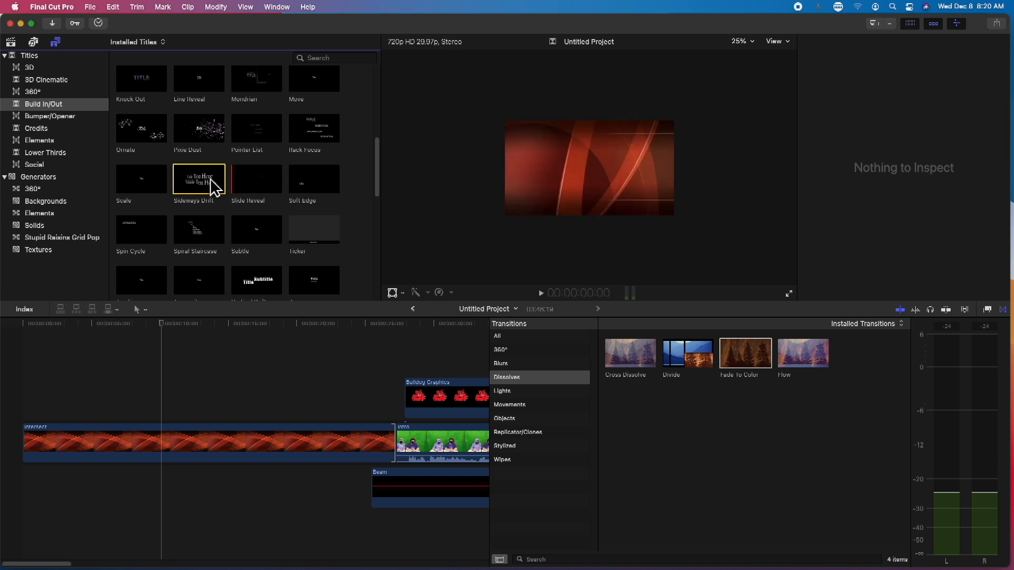
pyautogui.click(249, 183)
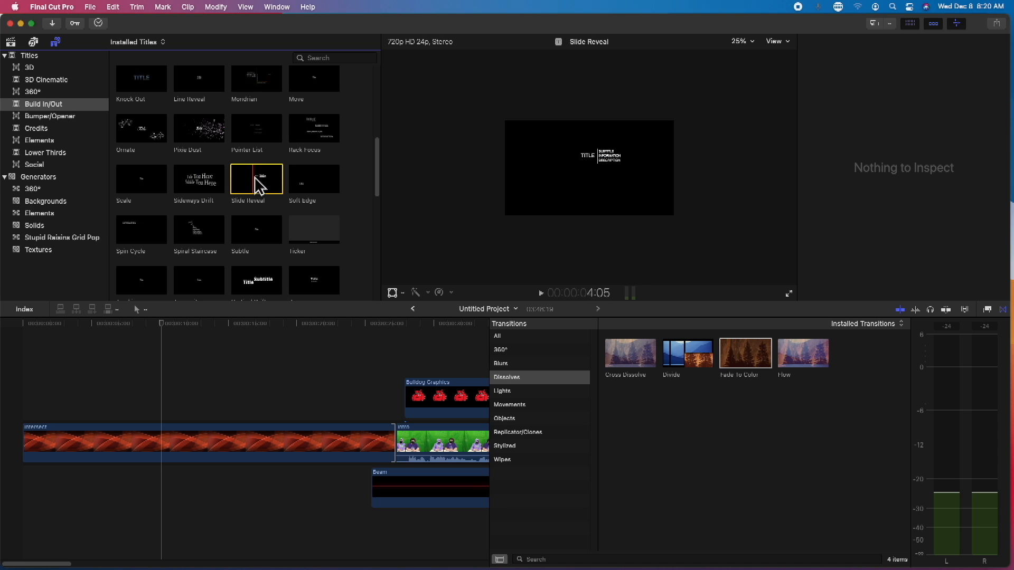
pyautogui.click(294, 183)
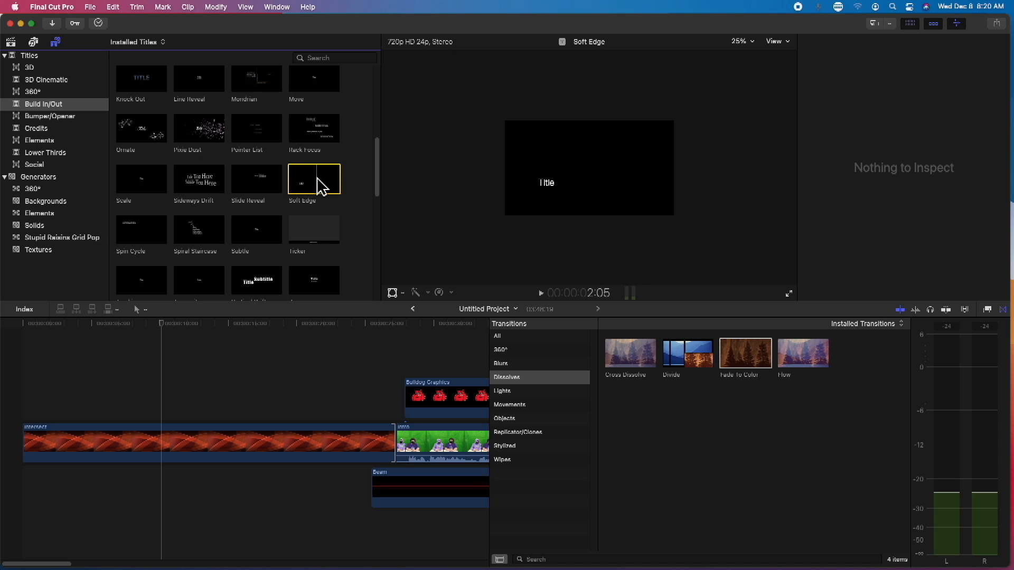
pyautogui.click(212, 242)
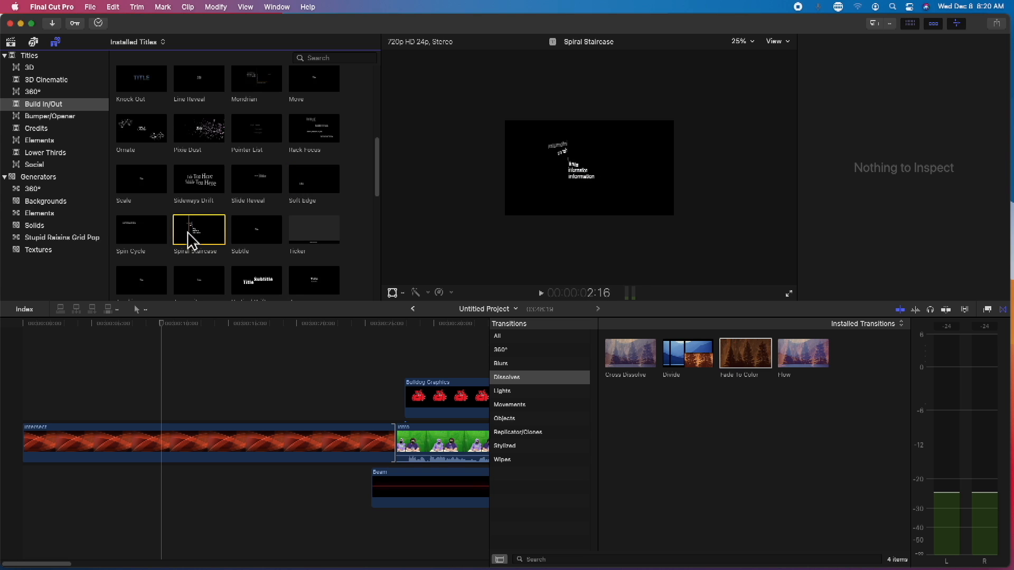
# Add the Vertical Drift title above the start of the Intersect background and extend its duration to 7:06.
pyautogui.scroll(-2, 275, 238)
pyautogui.click(264, 236)
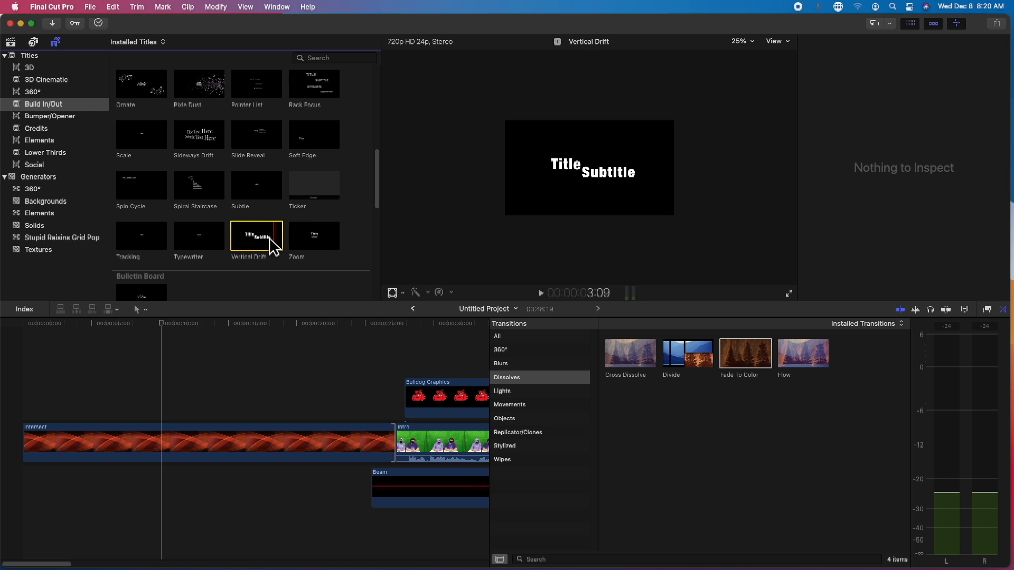
pyautogui.moveTo(271, 242); pyautogui.dragTo(30, 417)
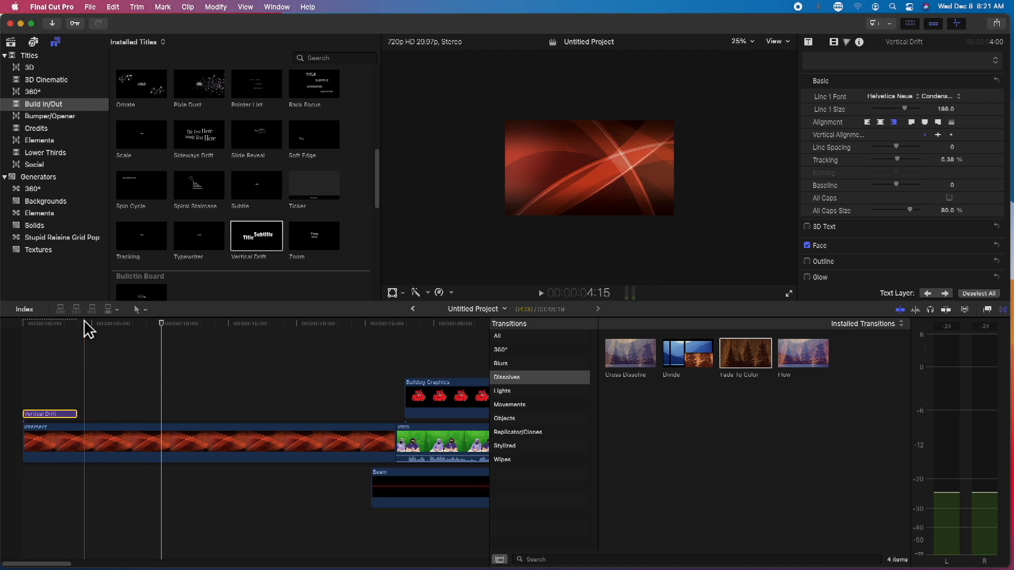
pyautogui.moveTo(76, 416); pyautogui.dragTo(118, 415)
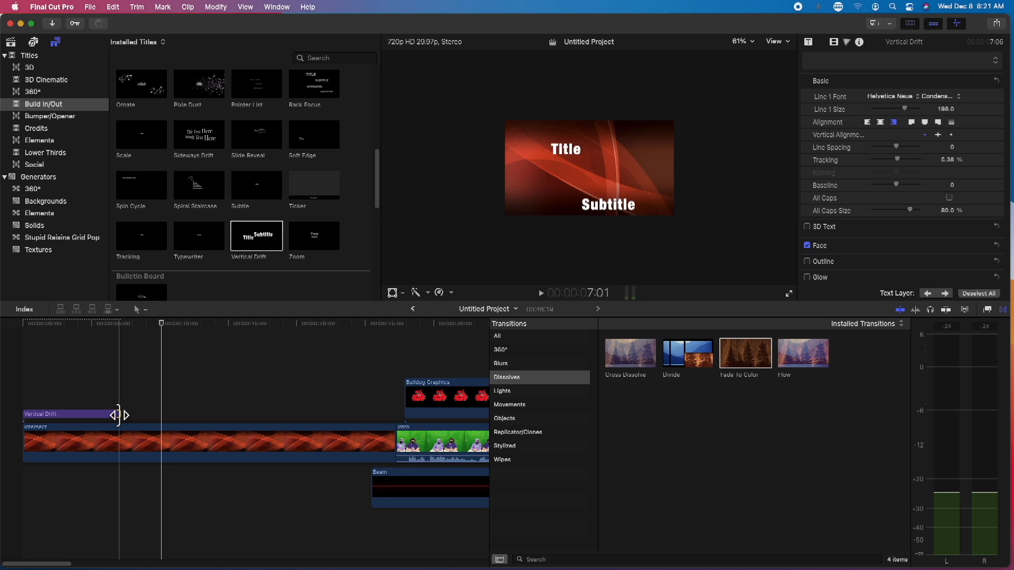
# Replace the Vertical Drift title's first line with "Bulldog Bark" and its subtitle with "December 7, 2021".
pyautogui.click(77, 415)
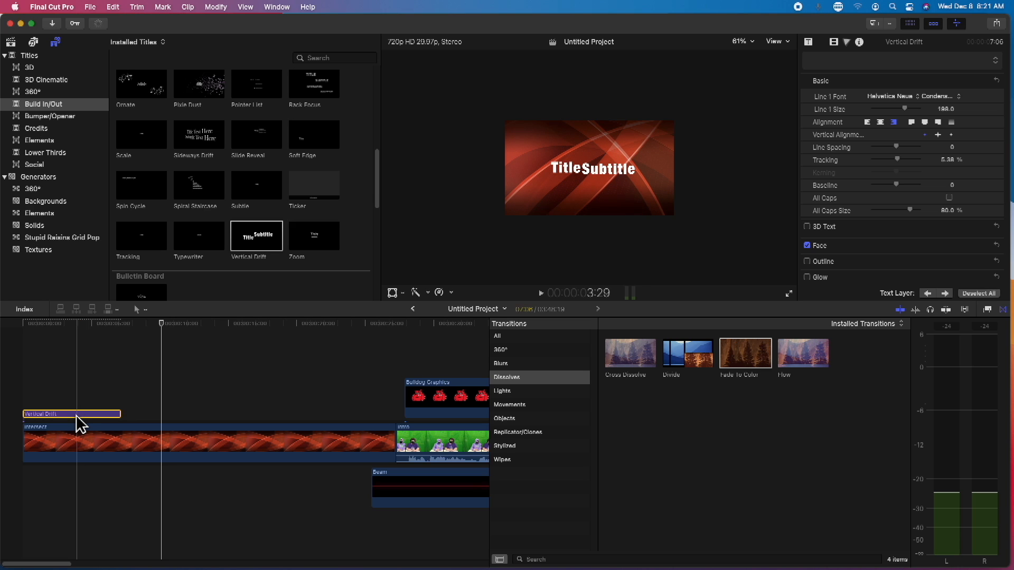
pyautogui.doubleClick(76, 416)
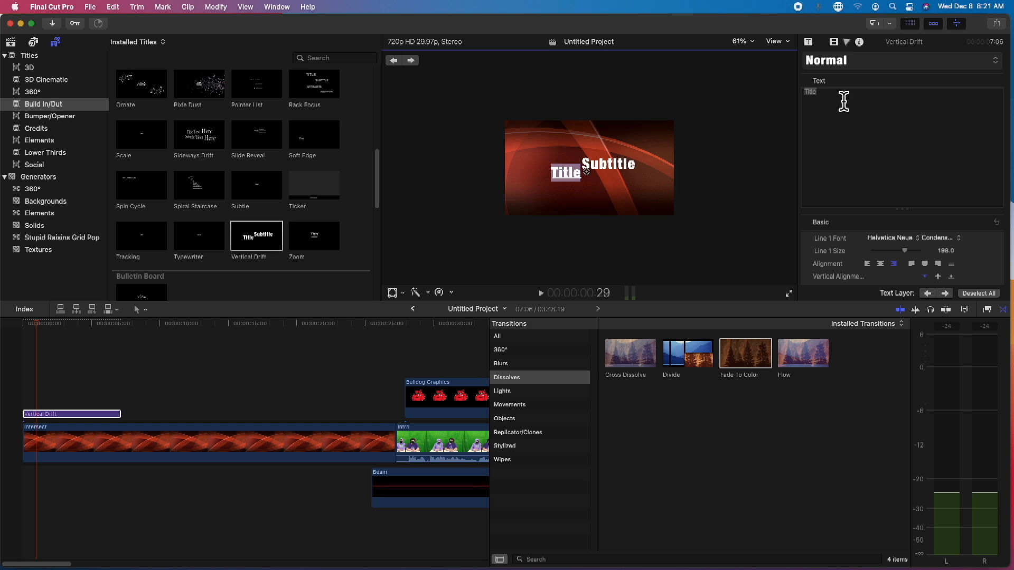
pyautogui.click(844, 100)
pyautogui.write('Bulldog Bar')
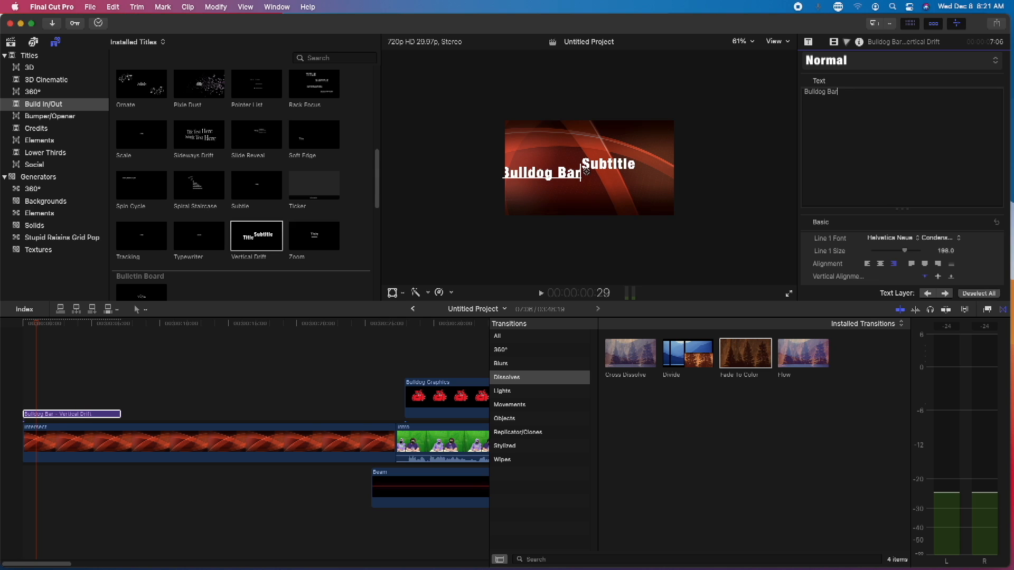
pyautogui.write('k')
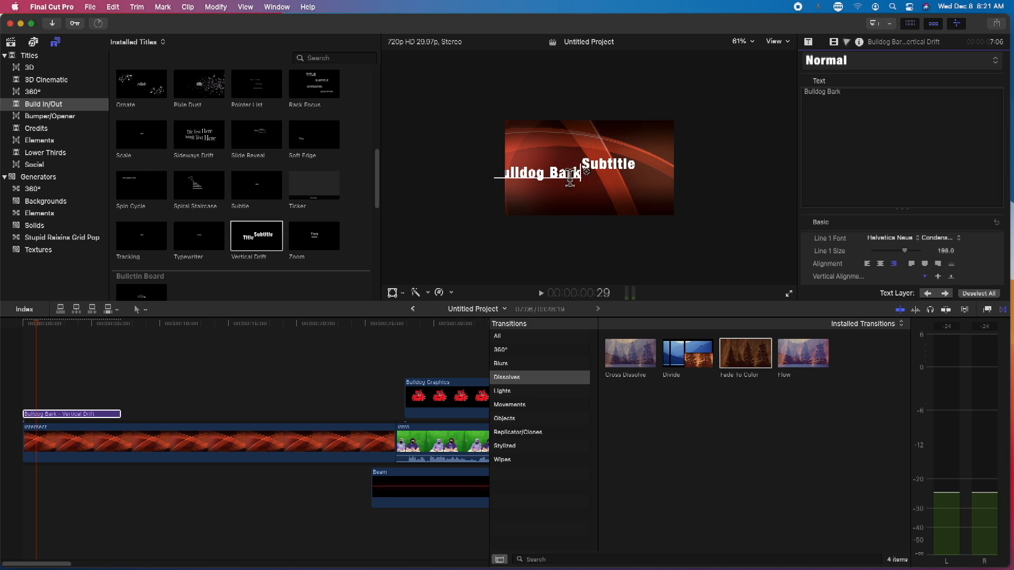
pyautogui.click(604, 158)
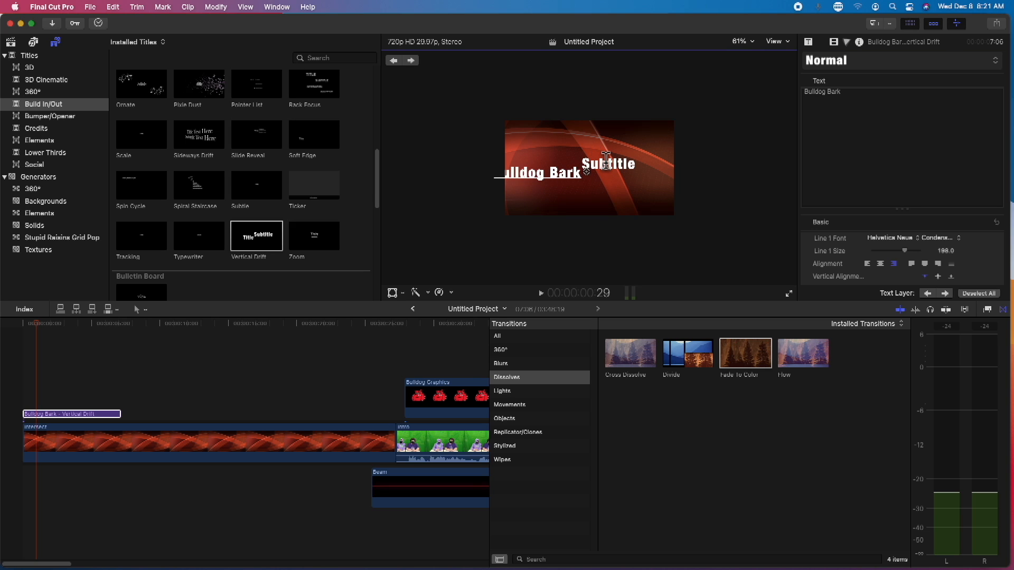
pyautogui.doubleClick(605, 160)
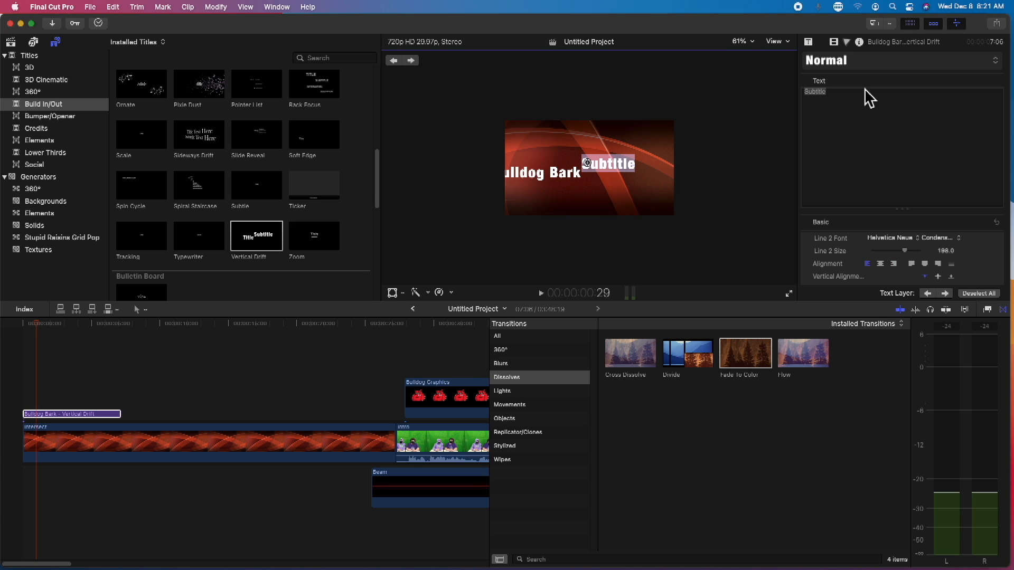
pyautogui.write('December 7, 2021')
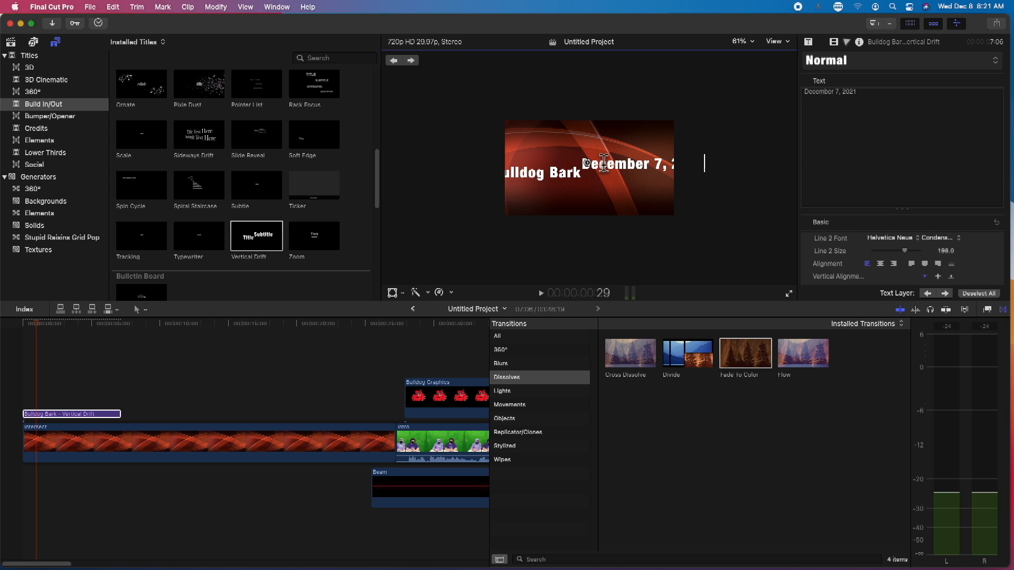
# Reduce the font size of the "Bulldog Bark" line to about 158 and of the date line to 159.
pyautogui.doubleClick(561, 168)
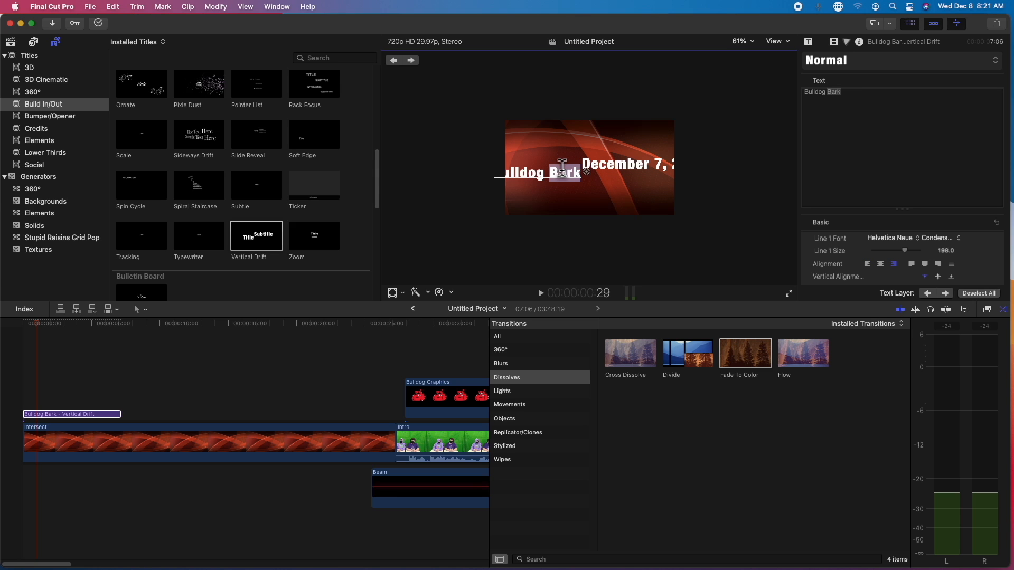
pyautogui.press('super+a')
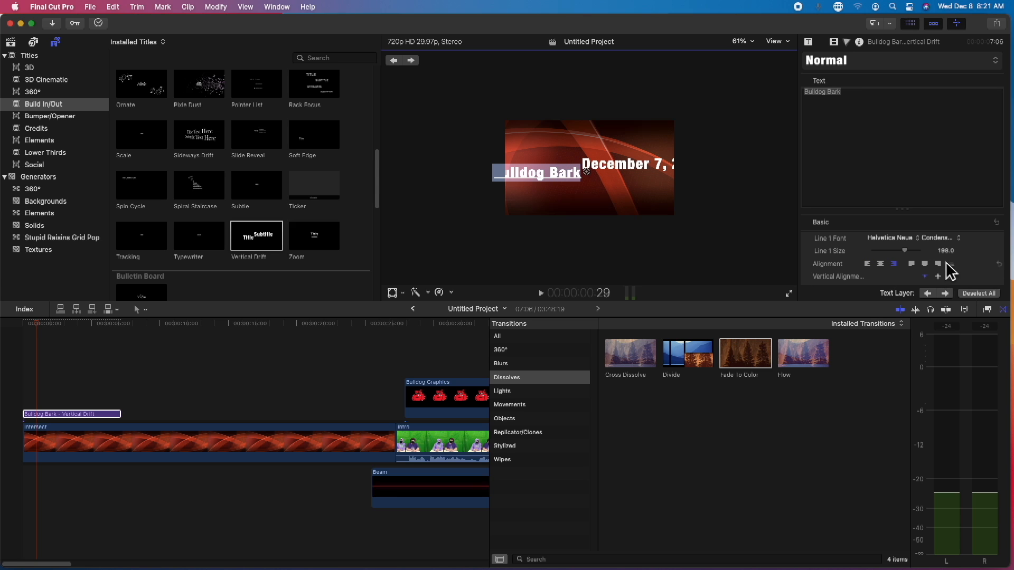
pyautogui.moveTo(902, 248); pyautogui.dragTo(895, 248)
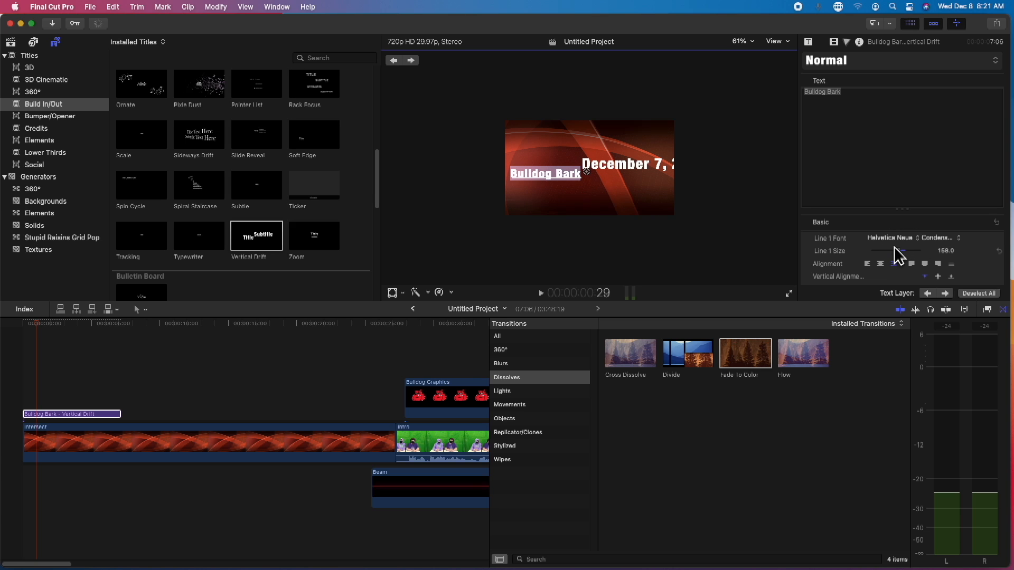
pyautogui.doubleClick(628, 170)
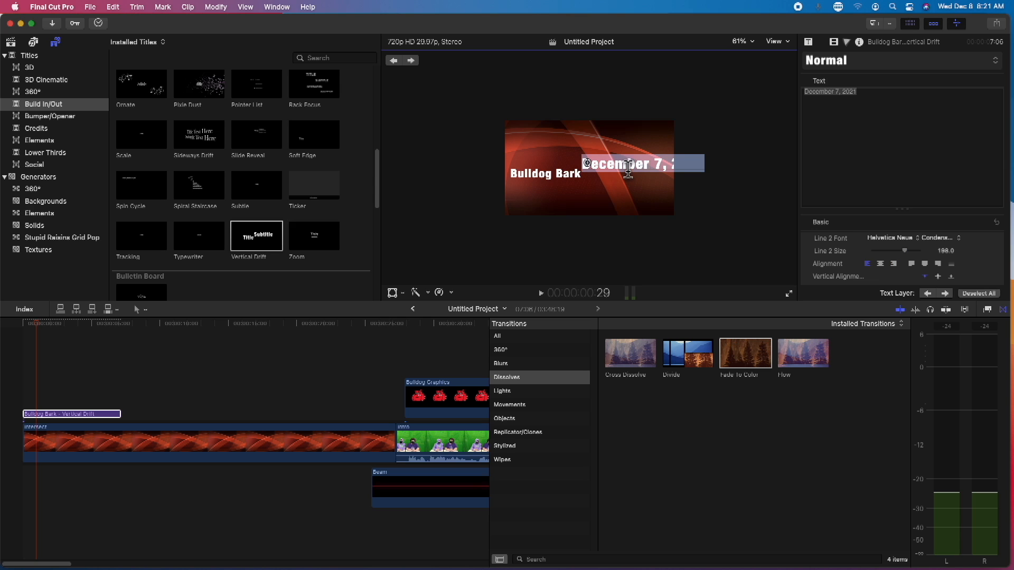
pyautogui.moveTo(906, 253); pyautogui.dragTo(896, 249)
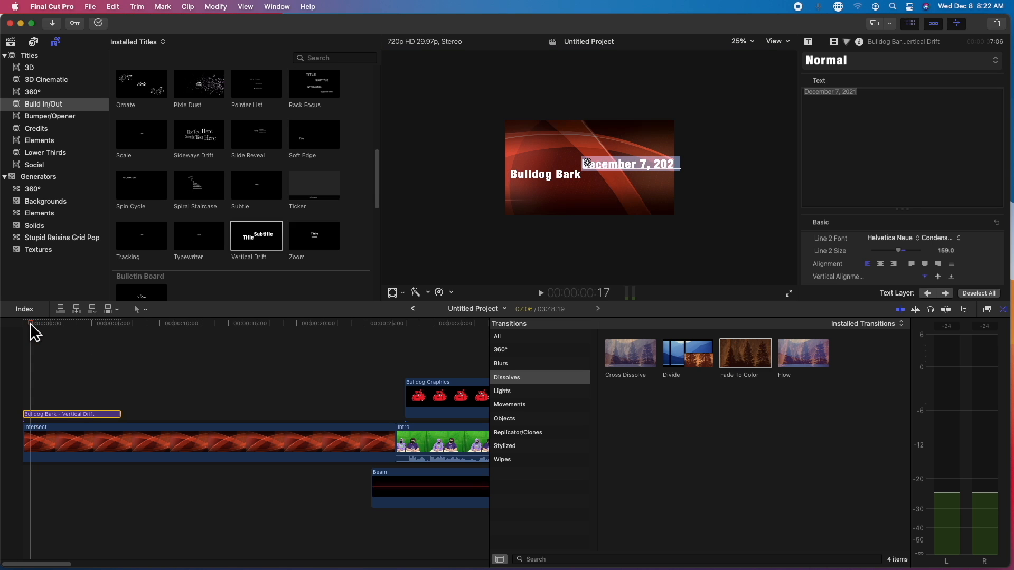
# Play back the Vertical Drift title over the background and delete it from the timeline.
pyautogui.press('space')
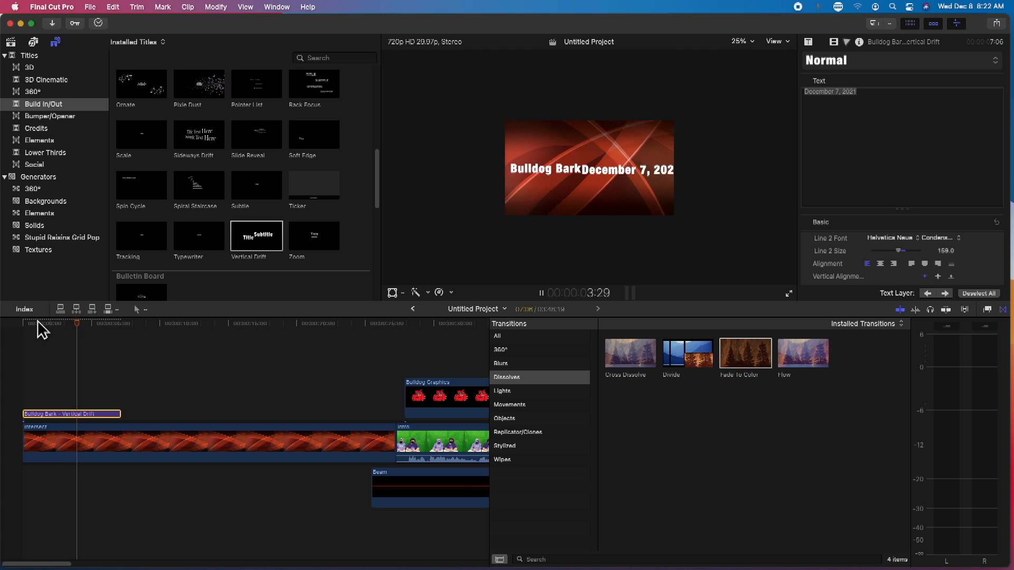
pyautogui.press('space')
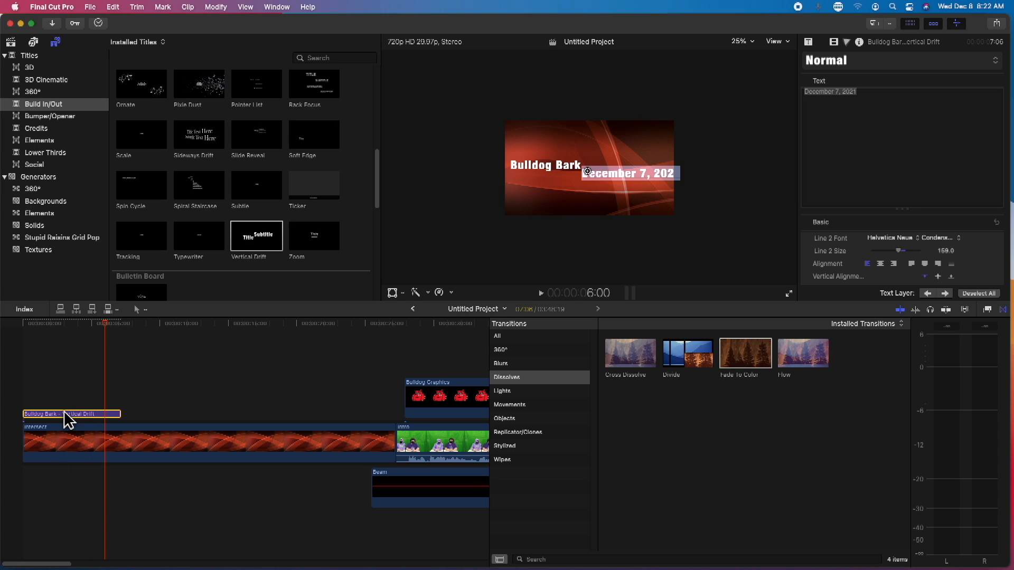
pyautogui.press('Delete')
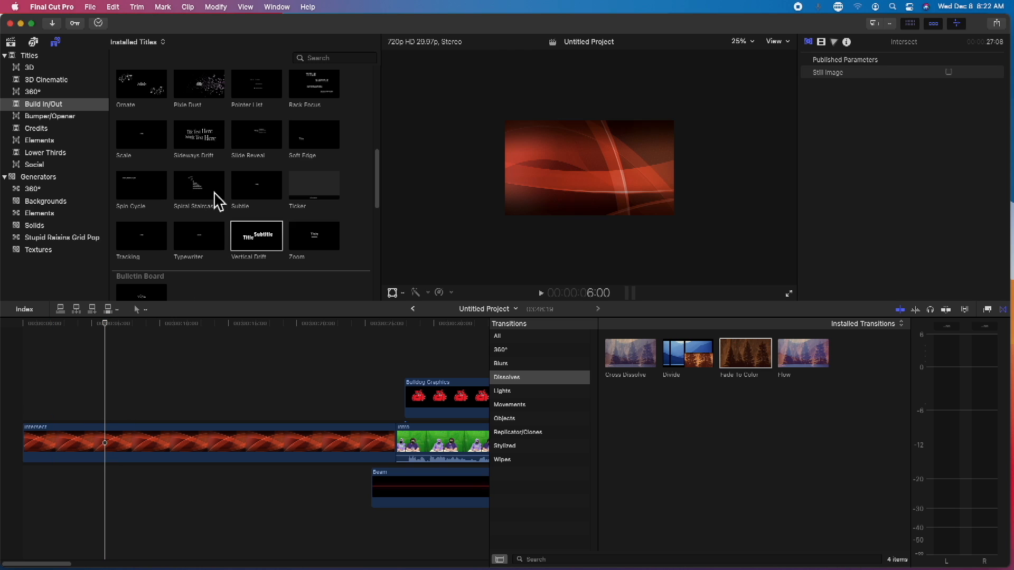
# Browse the Build In/Out titles and add the Drifting title above the start of the Intersect background.
pyautogui.scroll(4, 248, 214)
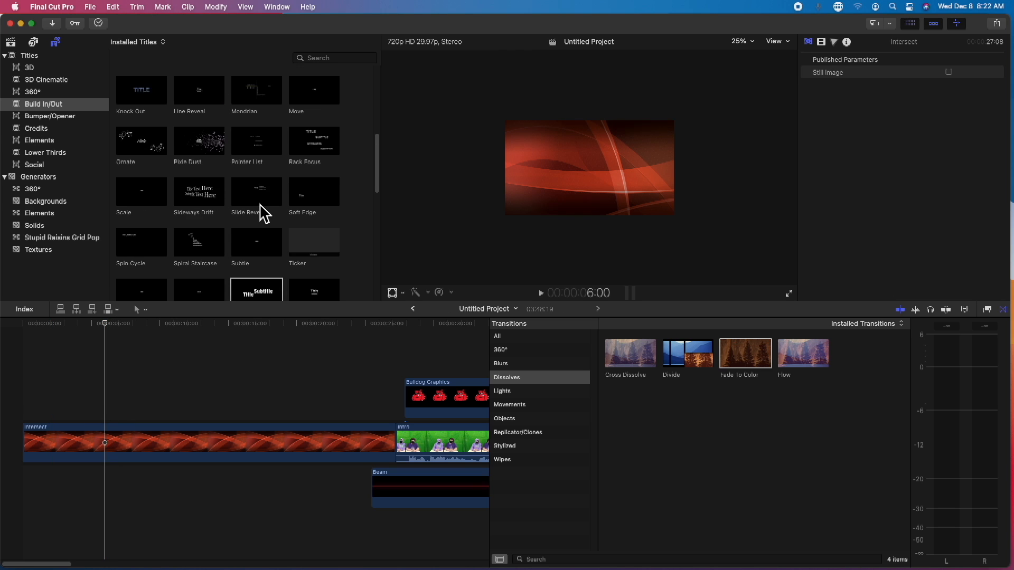
pyautogui.scroll(2, 262, 214)
pyautogui.click(313, 245)
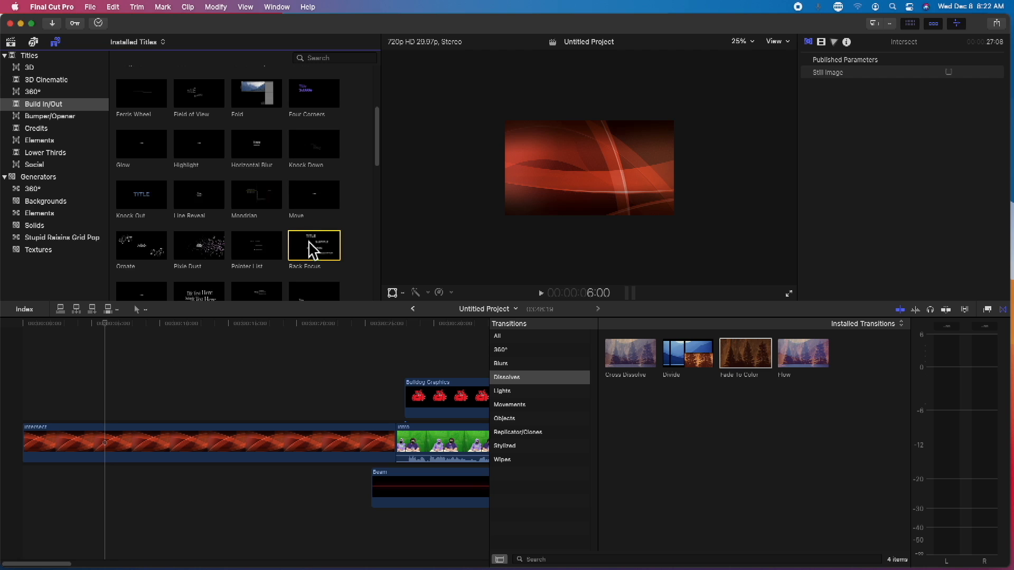
pyautogui.scroll(4, 208, 199)
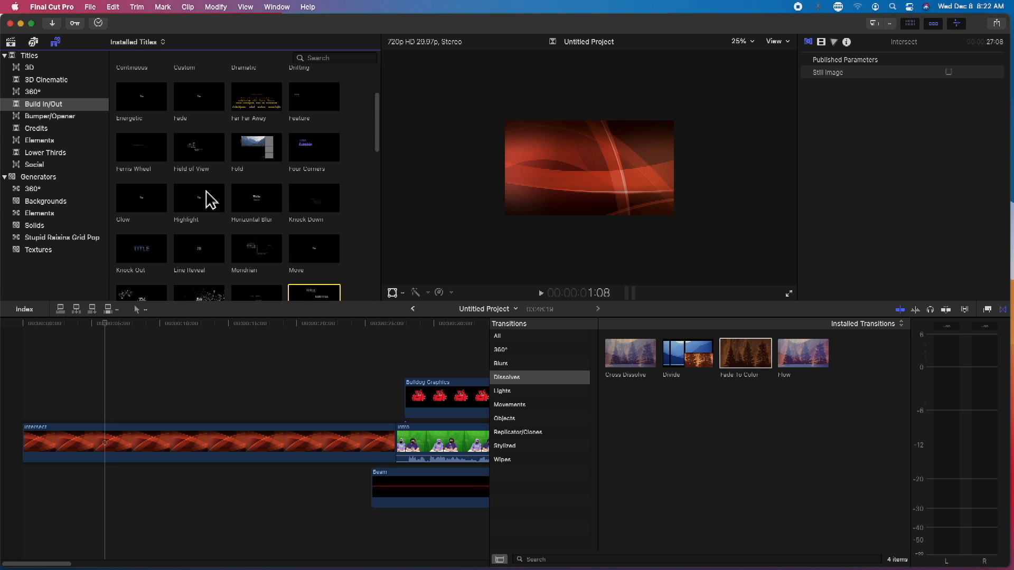
pyautogui.scroll(2, 212, 200)
pyautogui.click(314, 143)
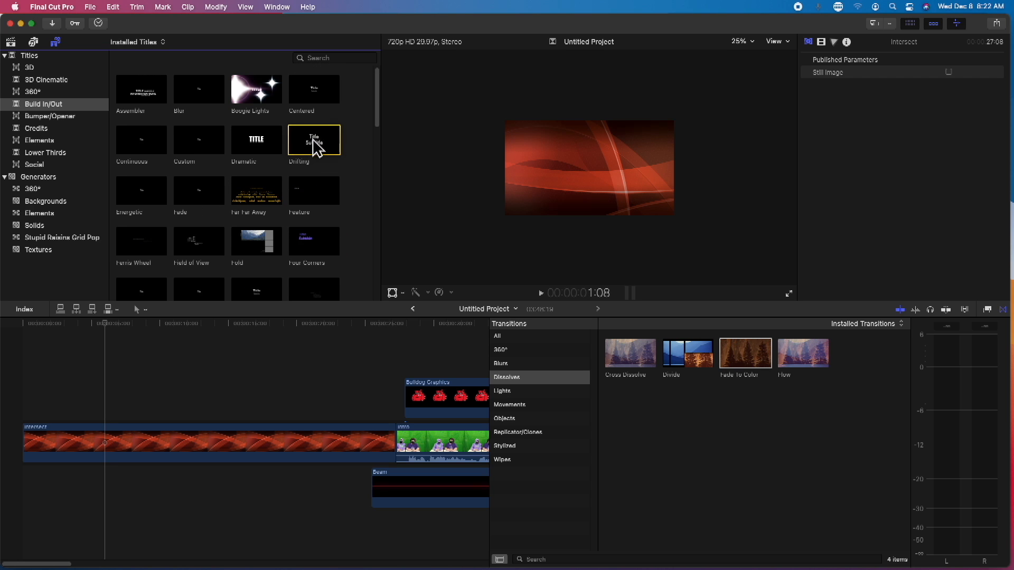
pyautogui.click(260, 92)
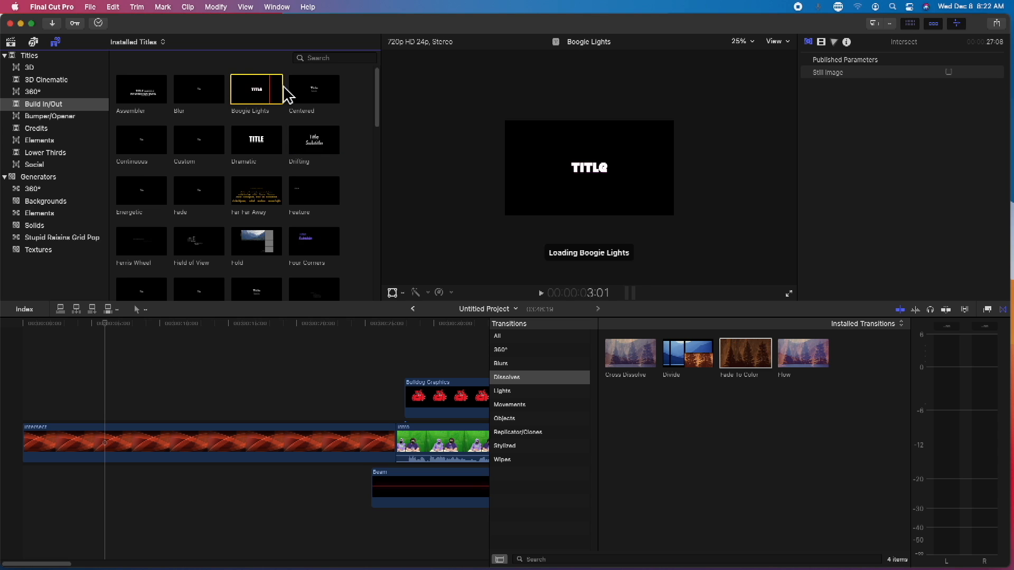
pyautogui.click(312, 144)
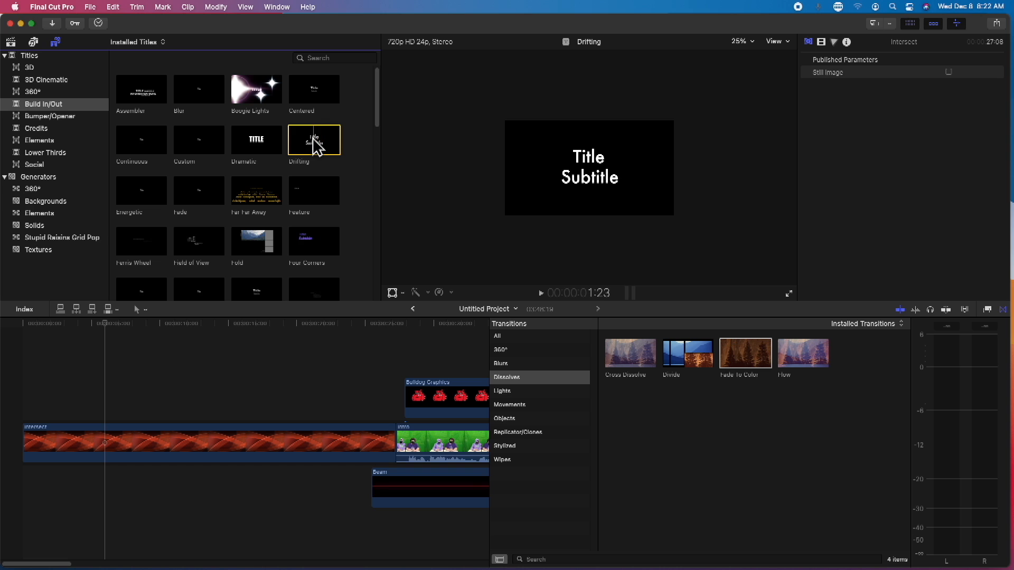
pyautogui.moveTo(320, 141); pyautogui.dragTo(9, 412)
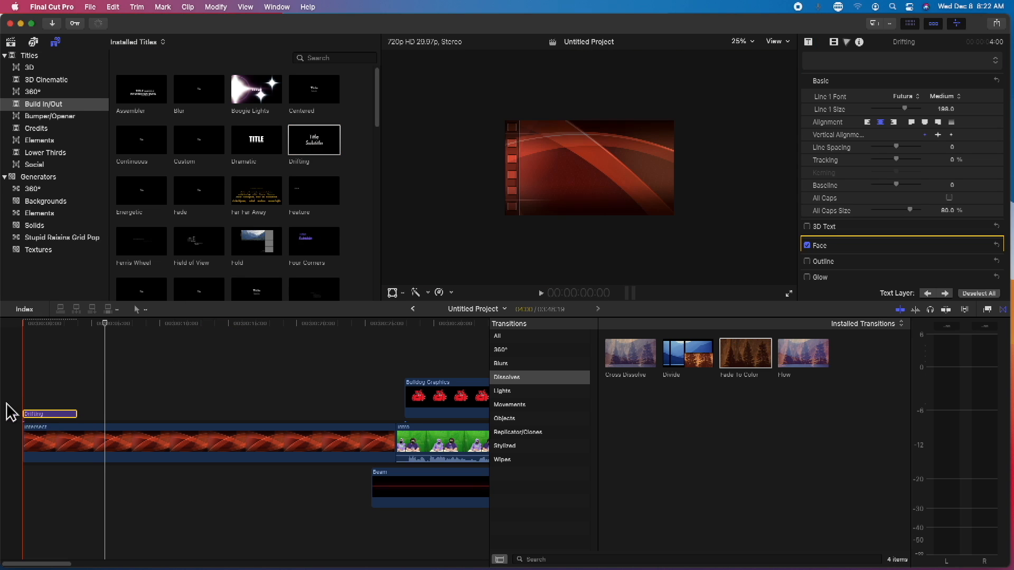
# Replace the Drifting title's first line with "Bulldog Bark" and its subtitle with "December 7, 2021".
pyautogui.doubleClick(60, 415)
pyautogui.write('B')
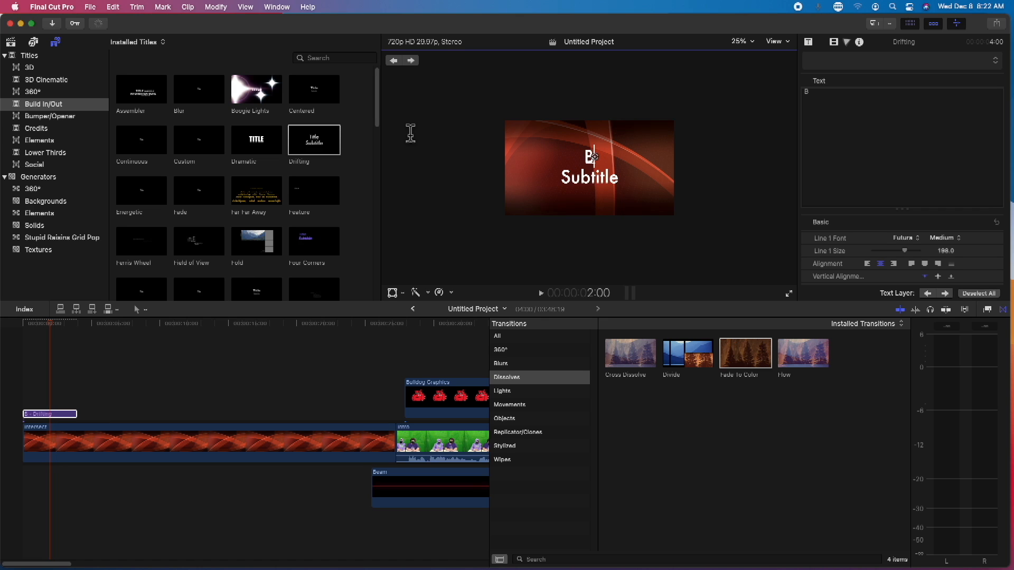
pyautogui.write('ulldog Bark')
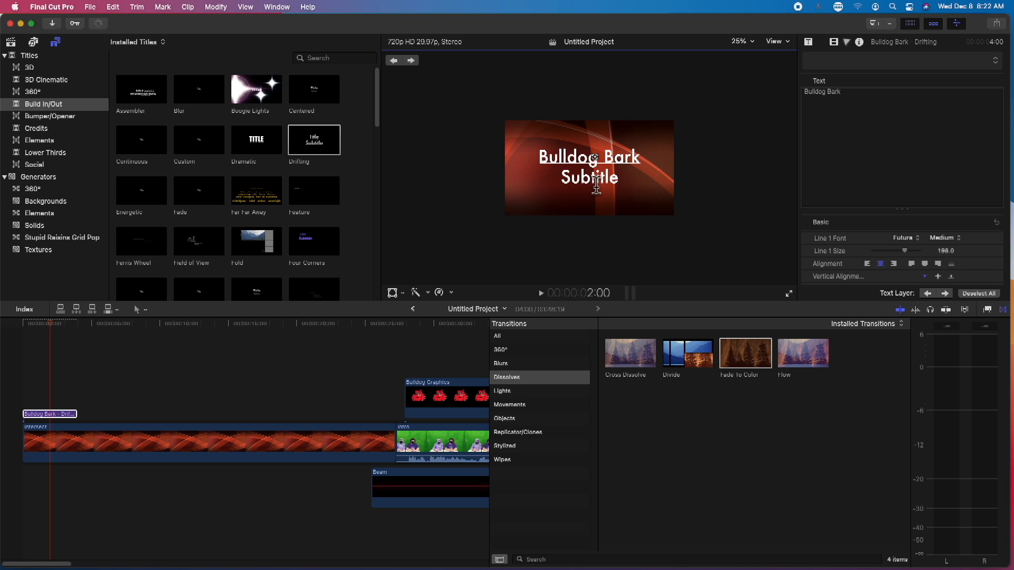
pyautogui.doubleClick(597, 178)
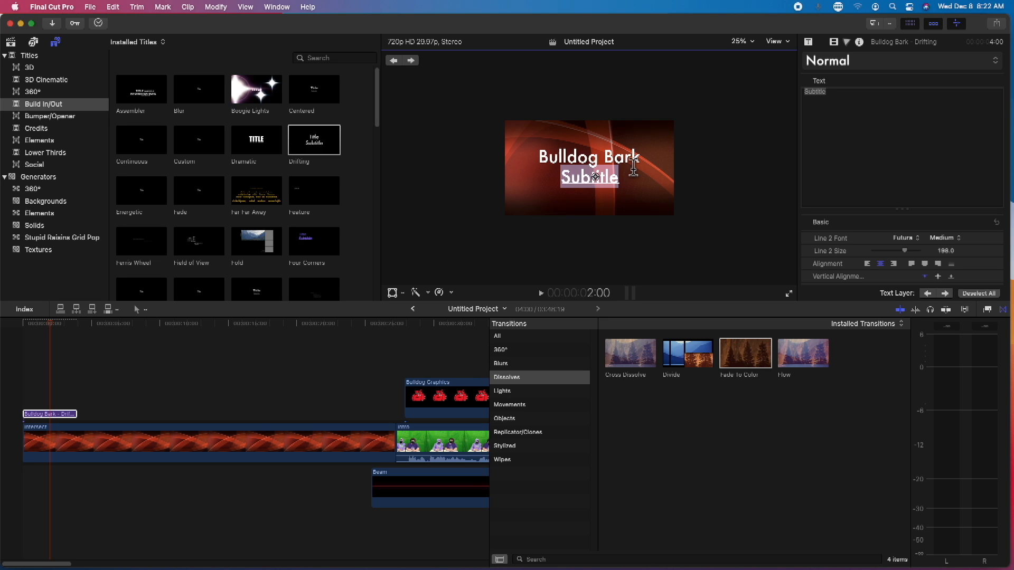
pyautogui.write('Decemb')
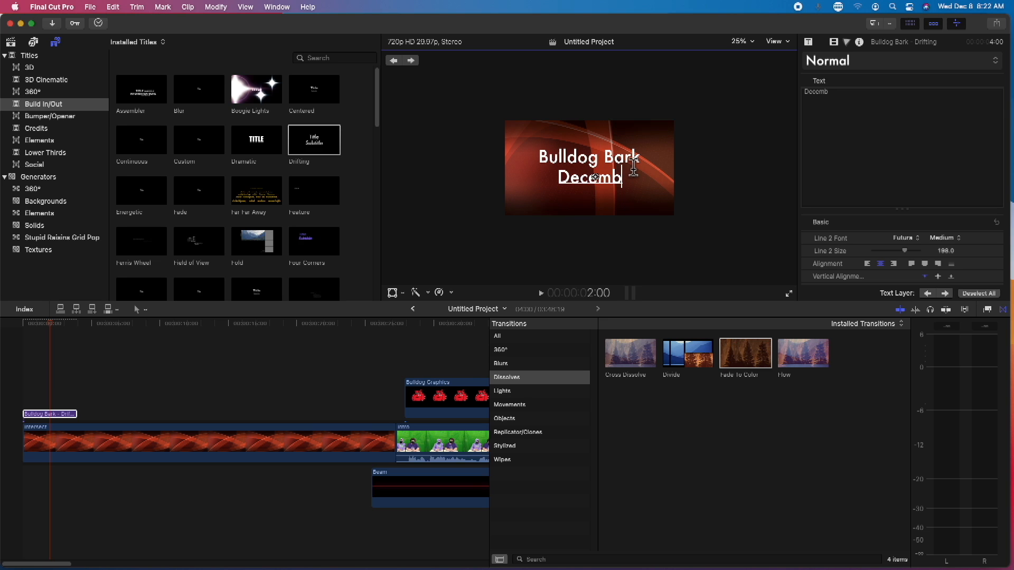
pyautogui.write('er 7, 2021')
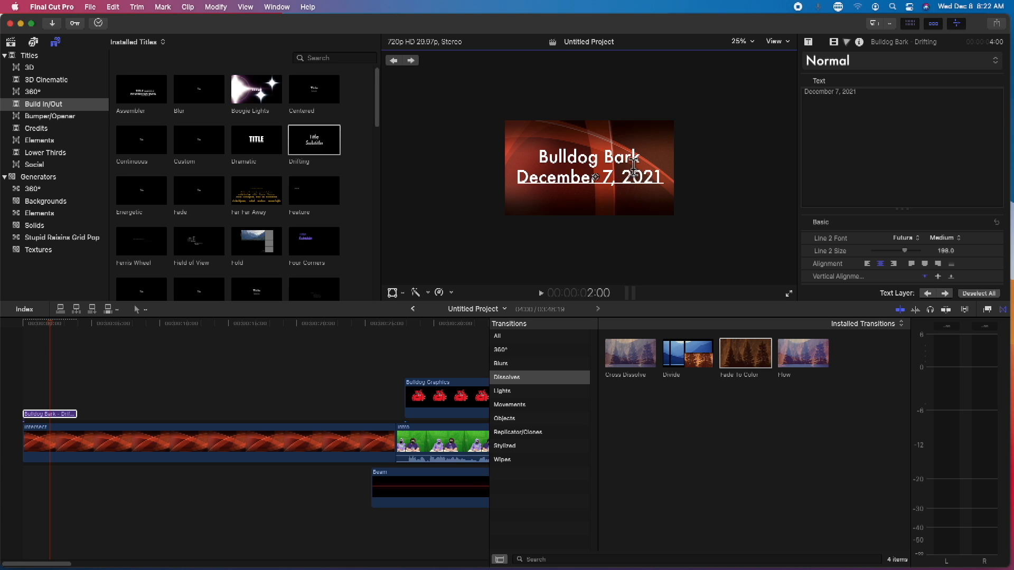
pyautogui.click(610, 214)
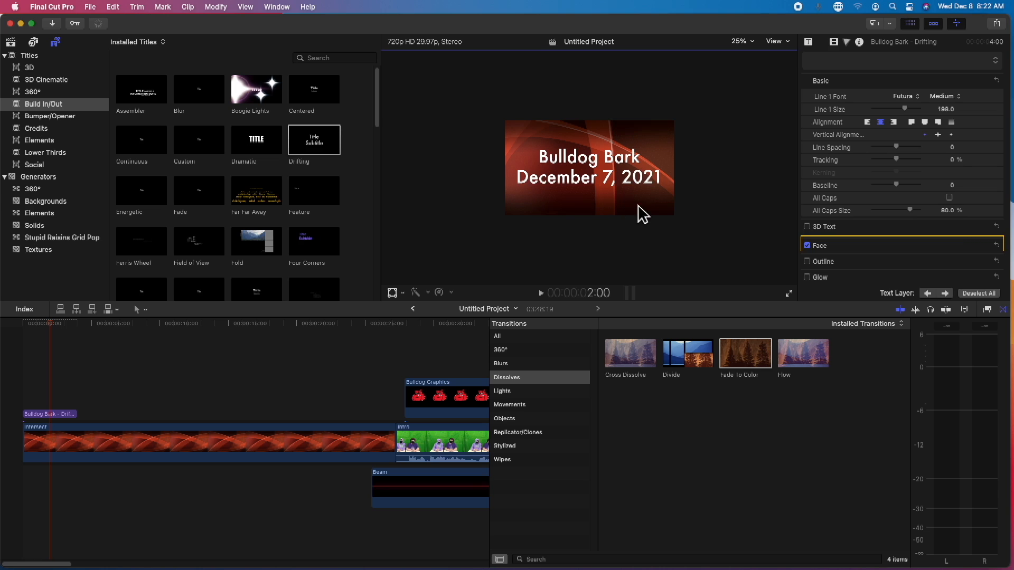
pyautogui.scroll(-1, 934, 238)
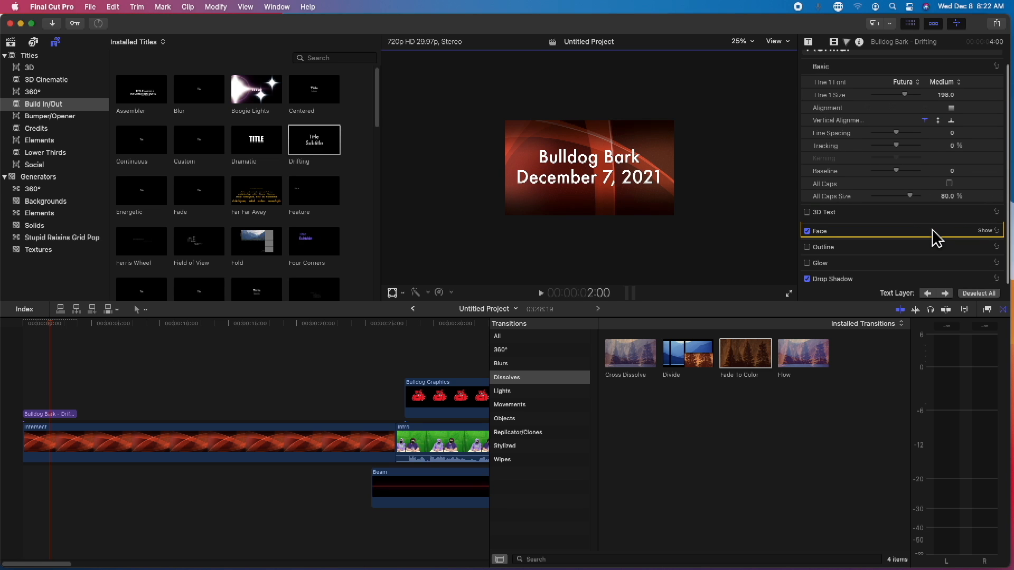
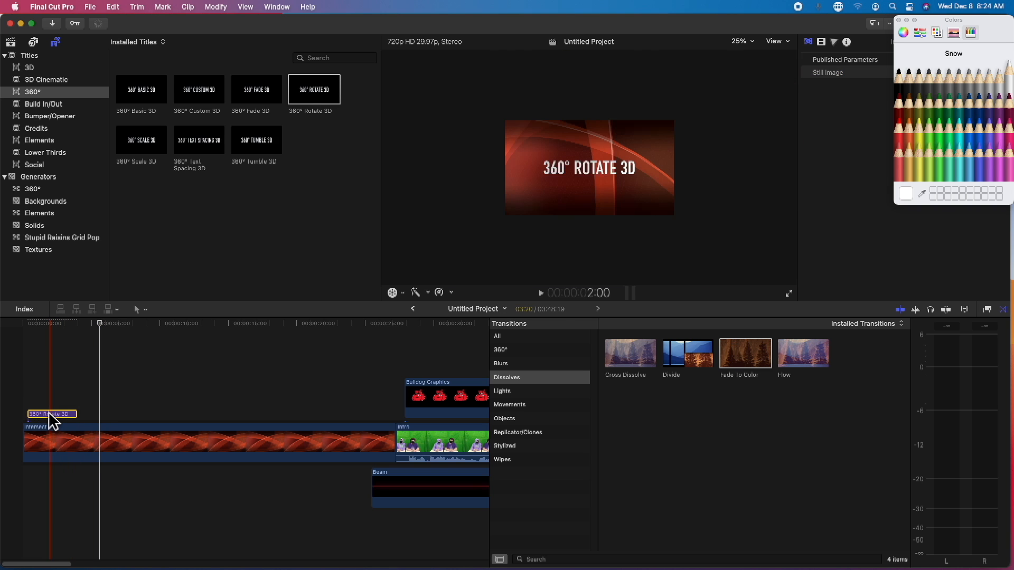
# Replace the 360° Rotate 3D title's text with "Bulldog Bark" and play it back over the background.
pyautogui.click(52, 415)
pyautogui.click(605, 170)
pyautogui.moveTo(878, 100); pyautogui.dragTo(777, 95)
pyautogui.write('Bu')
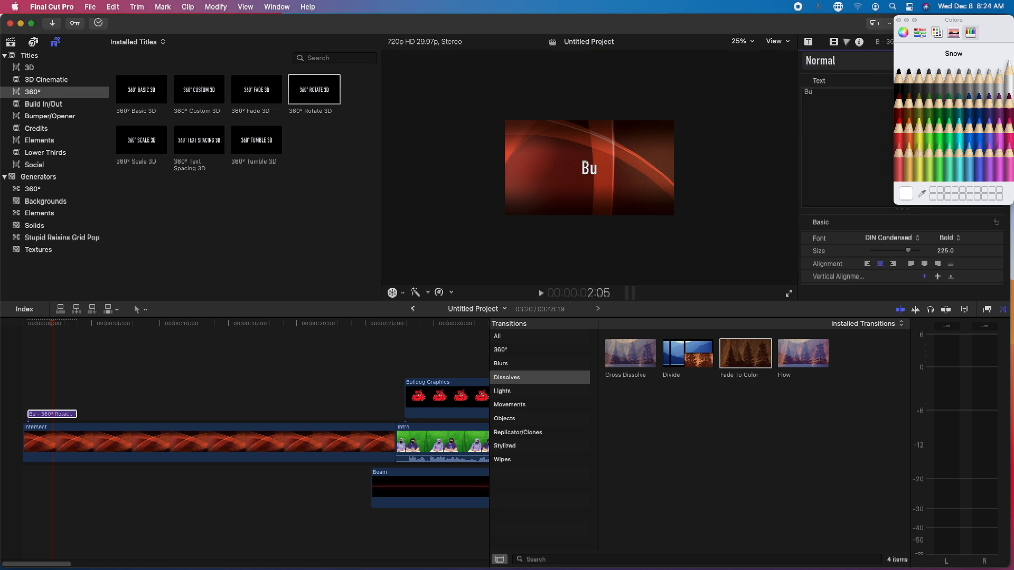
pyautogui.write('lldog Bark')
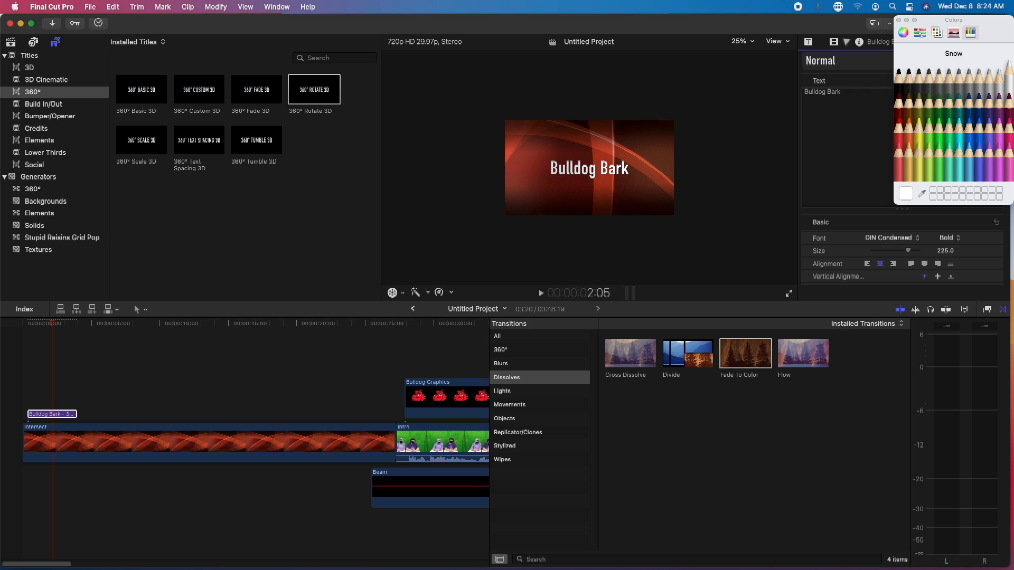
pyautogui.click(34, 325)
pyautogui.press('space')
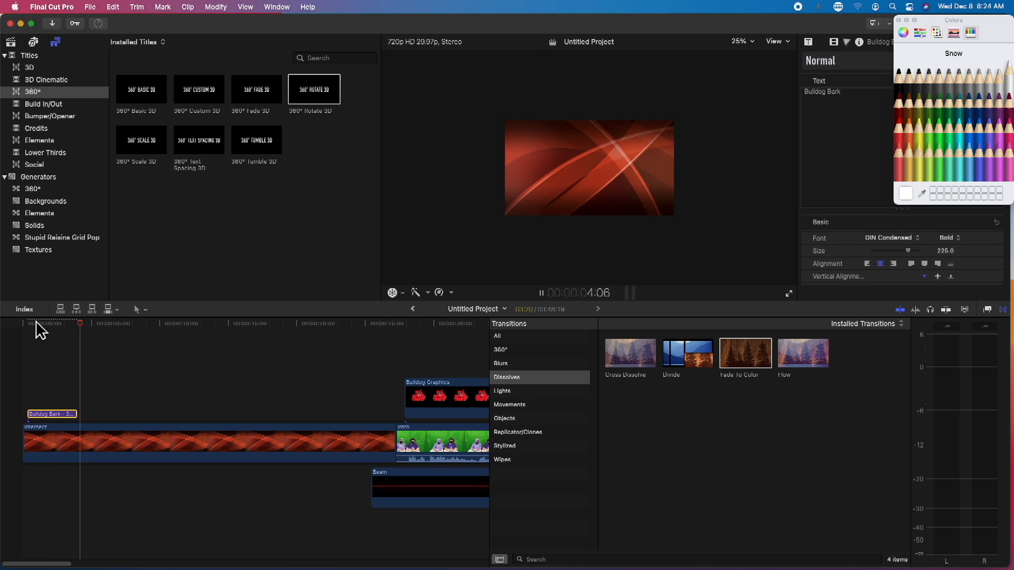
pyautogui.press('space')
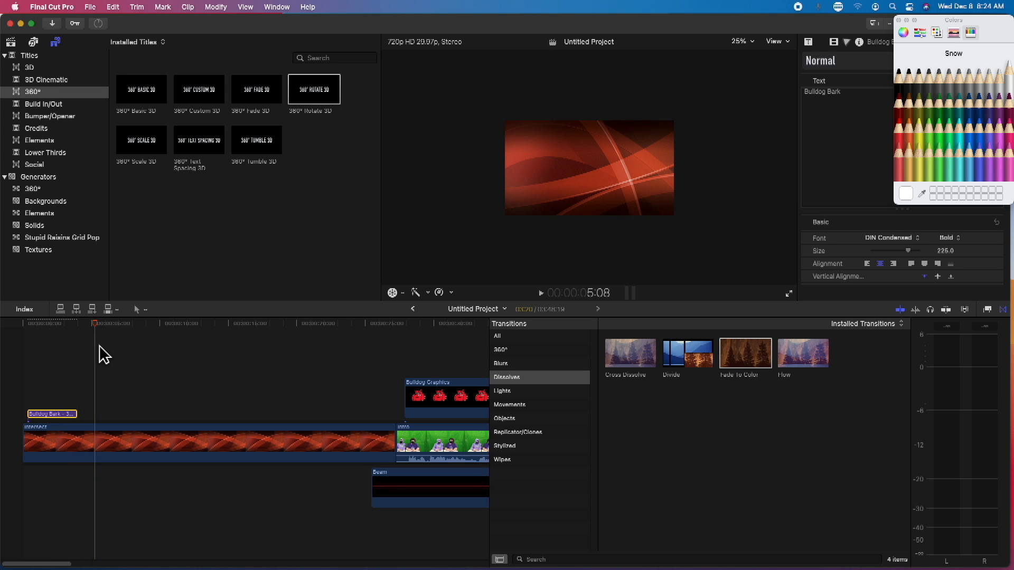
# Add a second 360° Rotate 3D title above the Intersect background at about 11:02 and set its text to "December 7, 2021".
pyautogui.moveTo(314, 83); pyautogui.dragTo(177, 418)
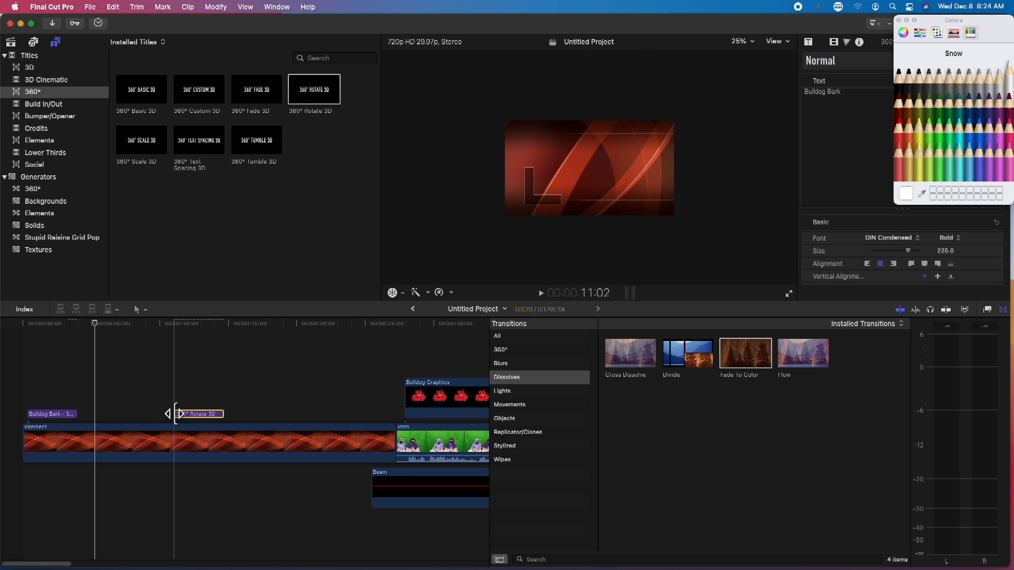
pyautogui.click(199, 415)
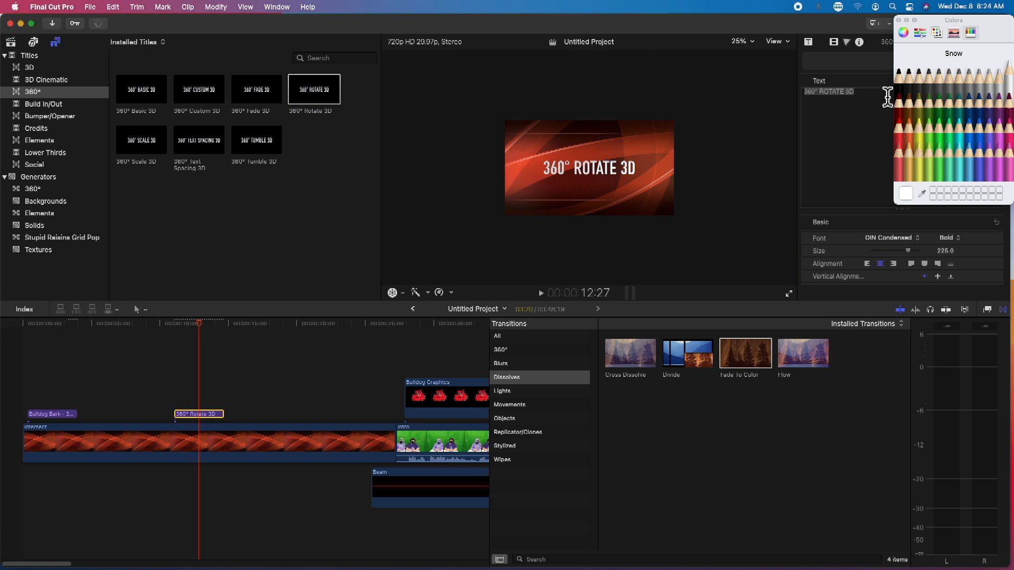
pyautogui.click(872, 101)
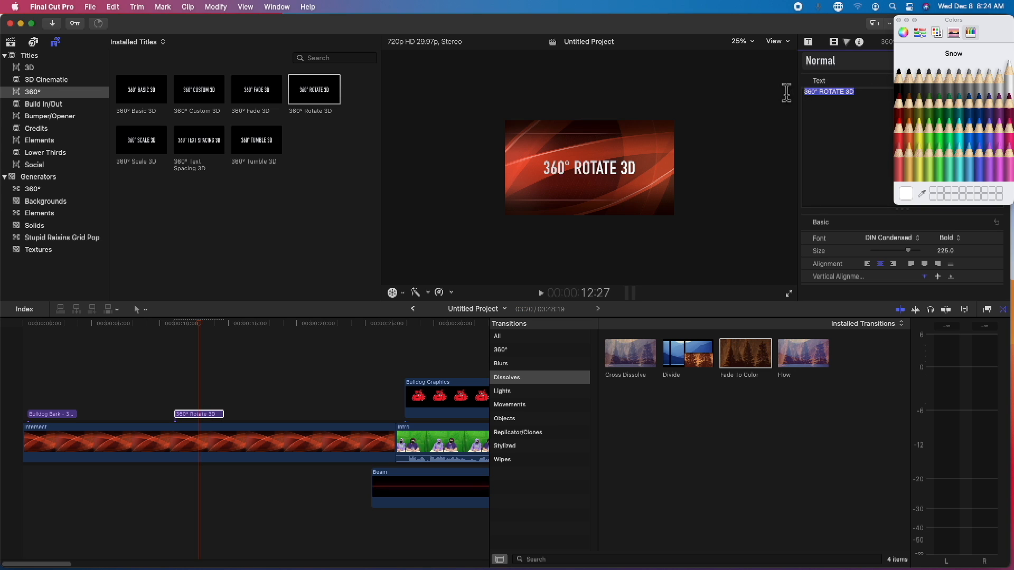
pyautogui.write('December 7,')
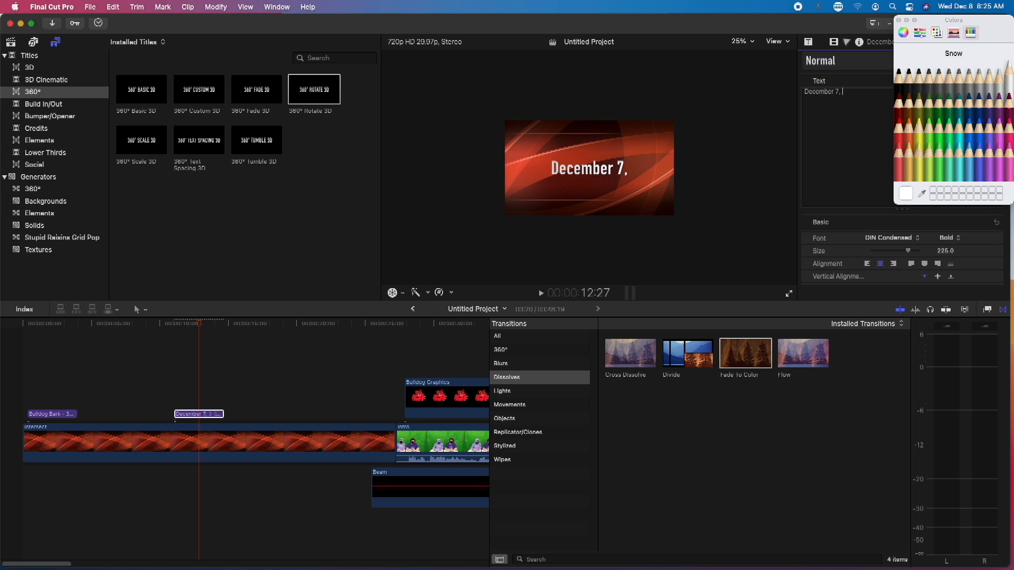
pyautogui.write('2021')
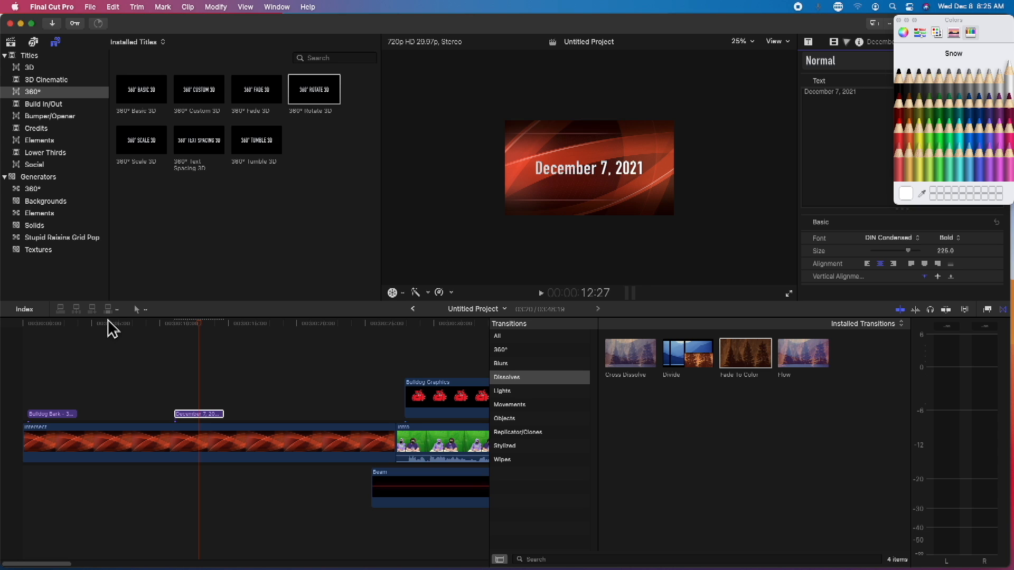
# Play back the date title and trim the end of the Intersect background to a length of about 21 seconds.
pyautogui.click(162, 334)
pyautogui.press('space')
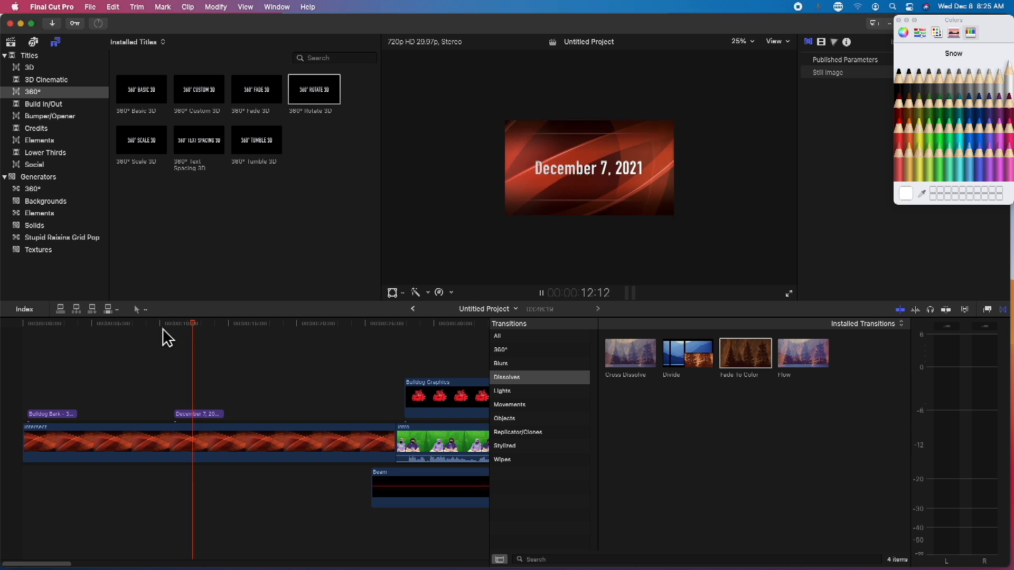
pyautogui.press('space')
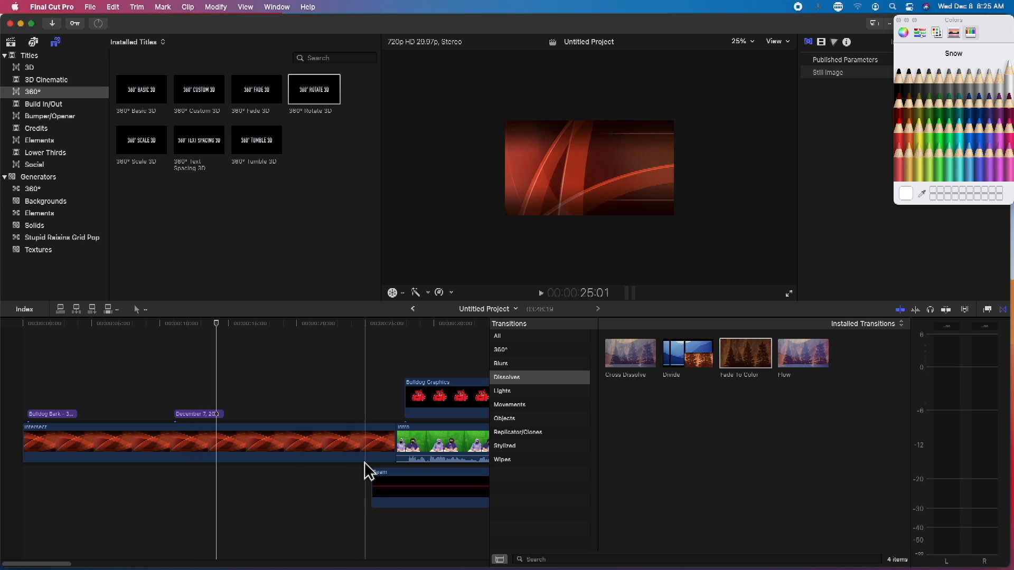
pyautogui.moveTo(402, 447); pyautogui.dragTo(306, 454)
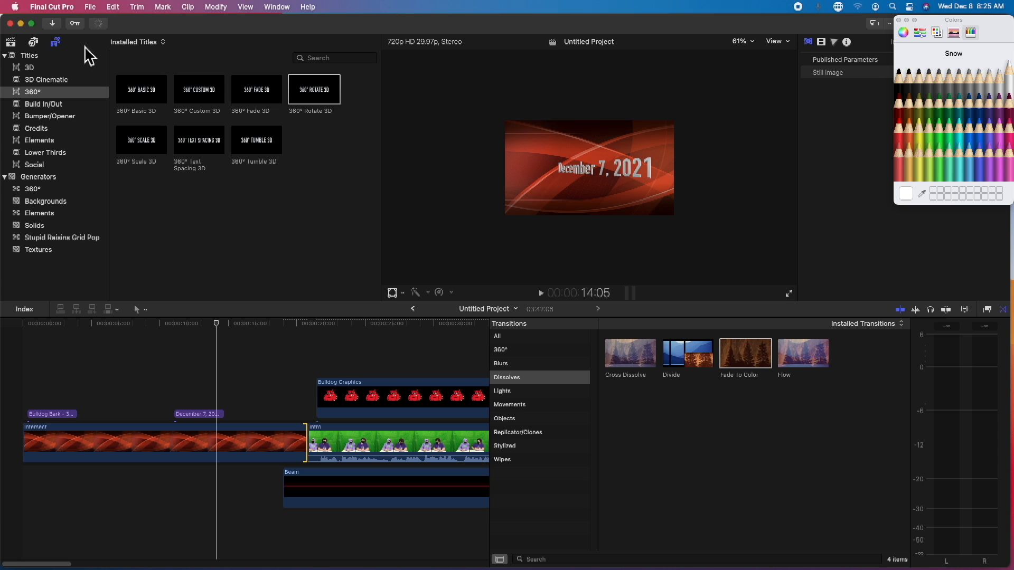
# Search the sound effects library for "news" and preview the Broadcast News Short jingle.
pyautogui.click(33, 42)
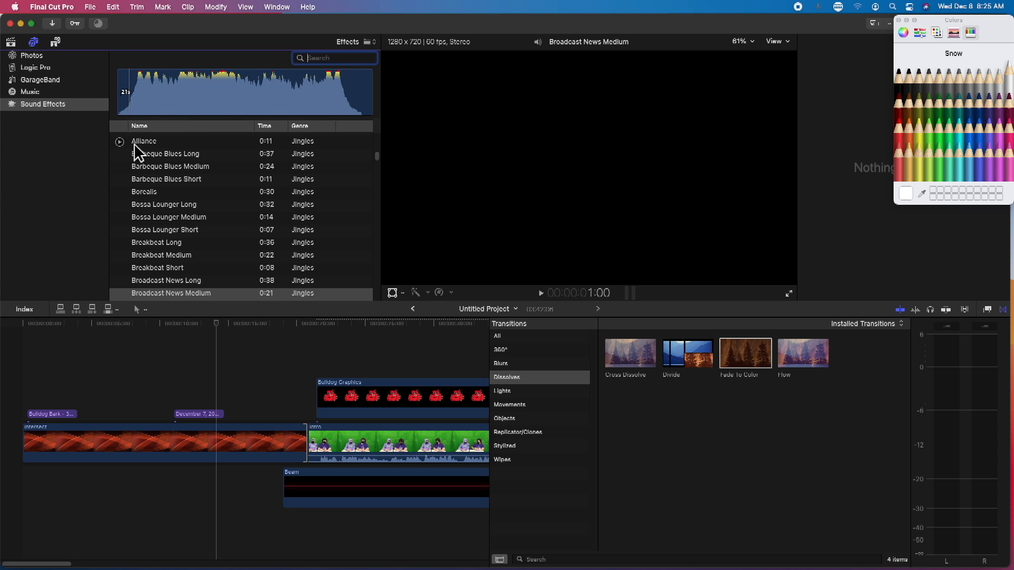
pyautogui.click(34, 43)
pyautogui.click(34, 43)
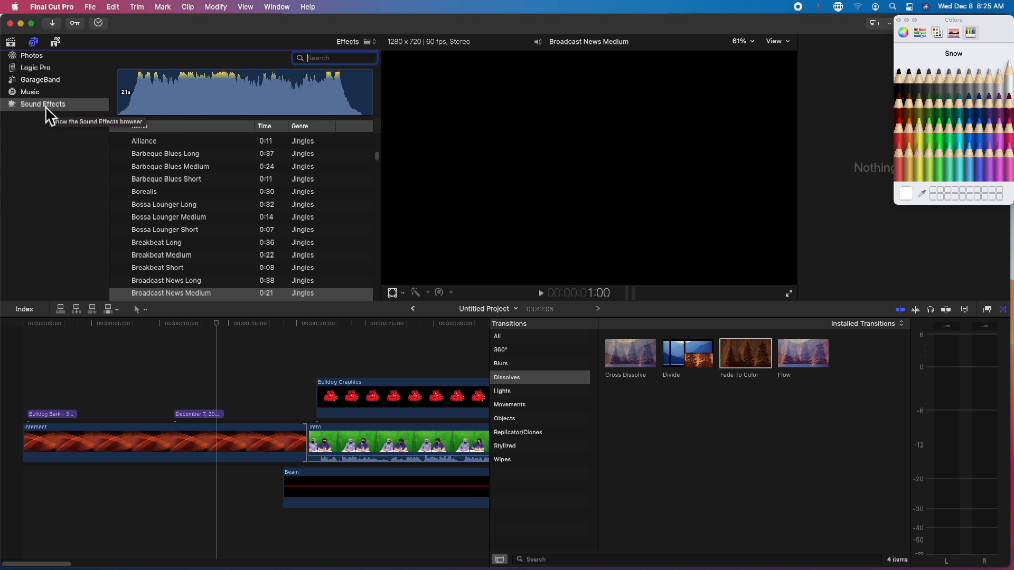
pyautogui.click(46, 104)
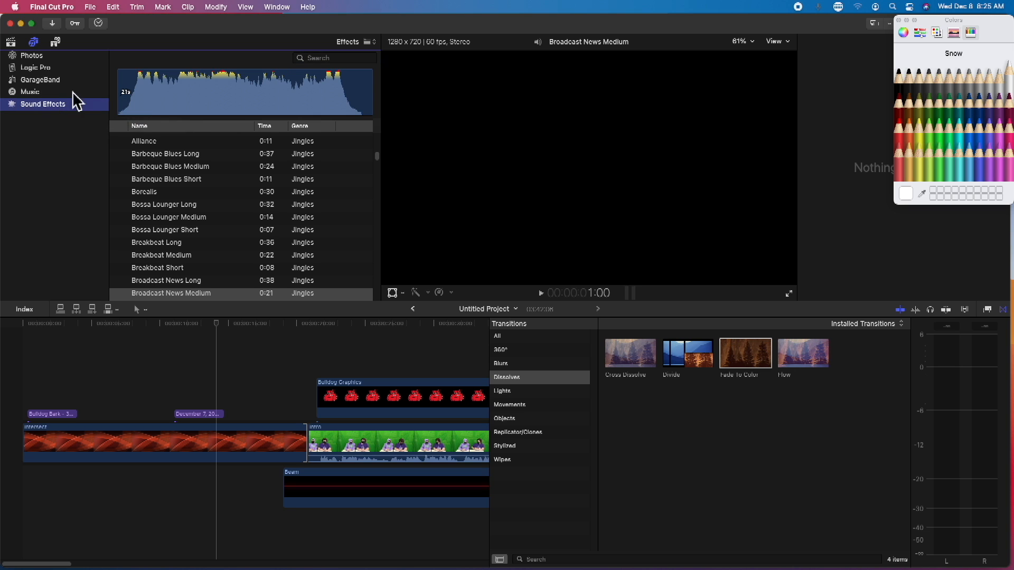
pyautogui.click(120, 142)
pyautogui.click(338, 59)
pyautogui.write('news')
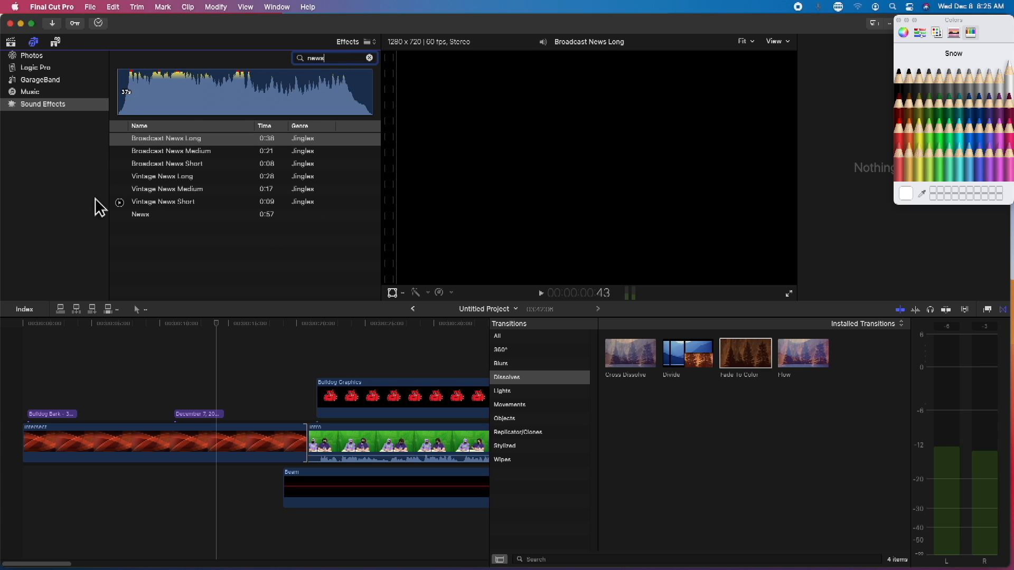
pyautogui.click(119, 165)
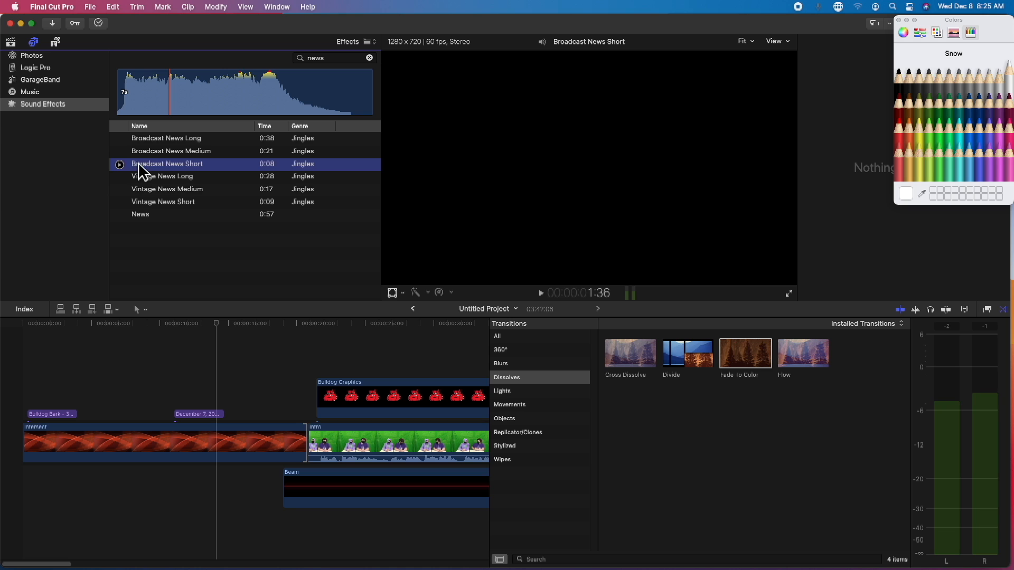
pyautogui.moveTo(131, 365); pyautogui.dragTo(19, 478)
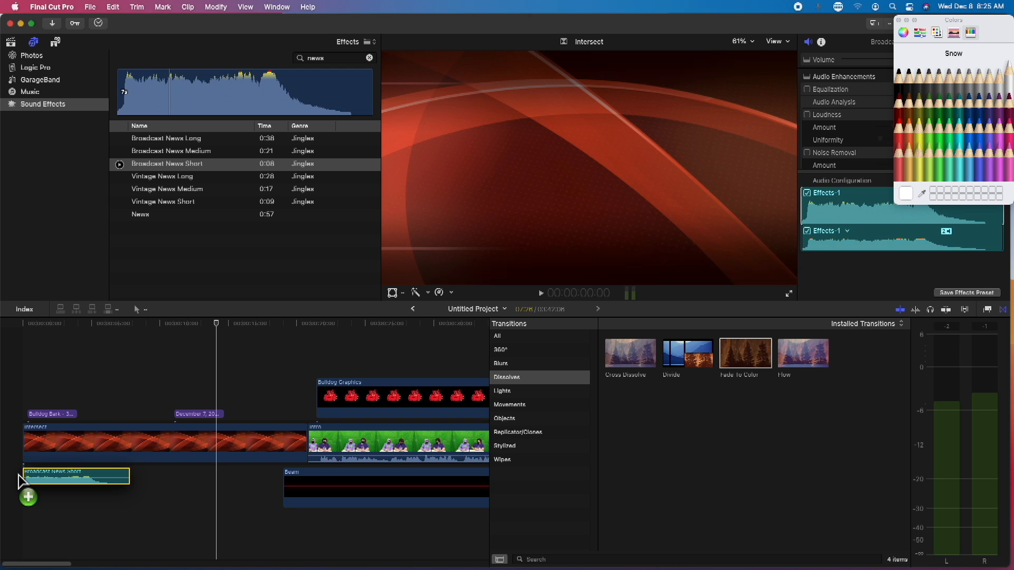
pyautogui.moveTo(19, 478); pyautogui.dragTo(20, 478)
pyautogui.press('Delete')
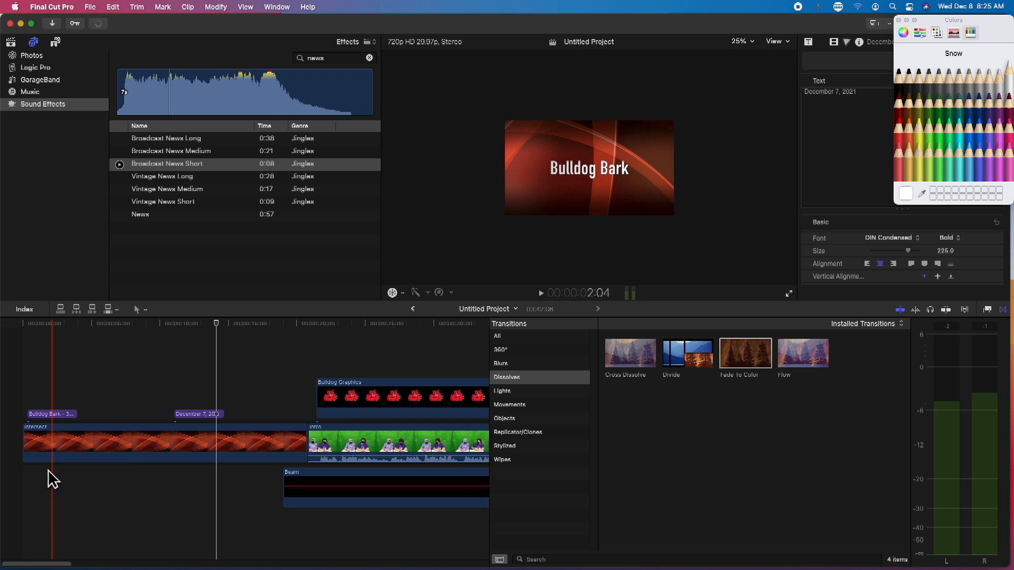
# Add the Broadcast News Medium jingle beneath the Intersect background, starting at the beginning of the timeline.
pyautogui.moveTo(193, 152); pyautogui.dragTo(16, 487)
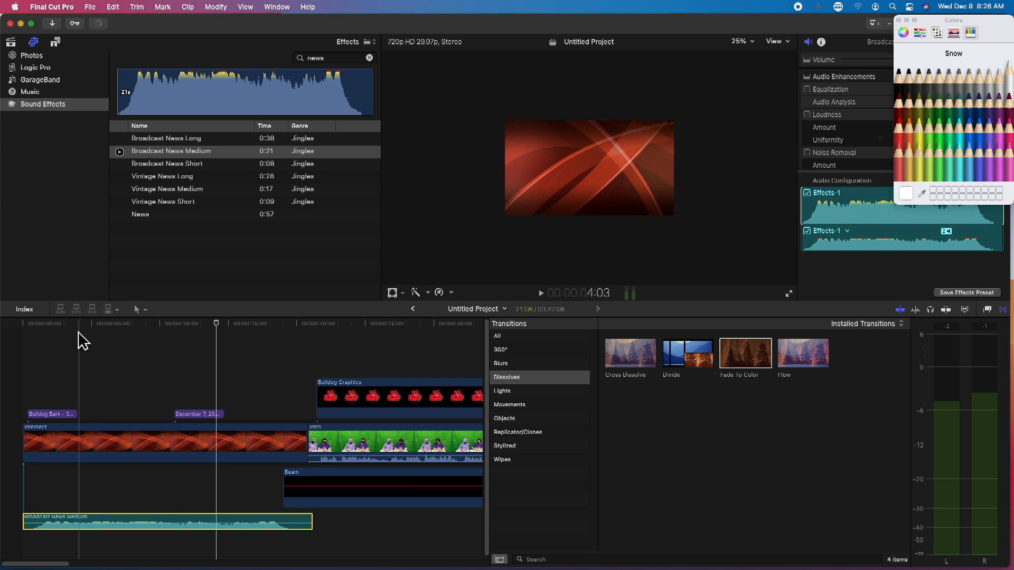
# Trim the end of the Intersect background to about 17 seconds and the Broadcast News Medium jingle to about 16 seconds.
pyautogui.moveTo(307, 445); pyautogui.dragTo(257, 446)
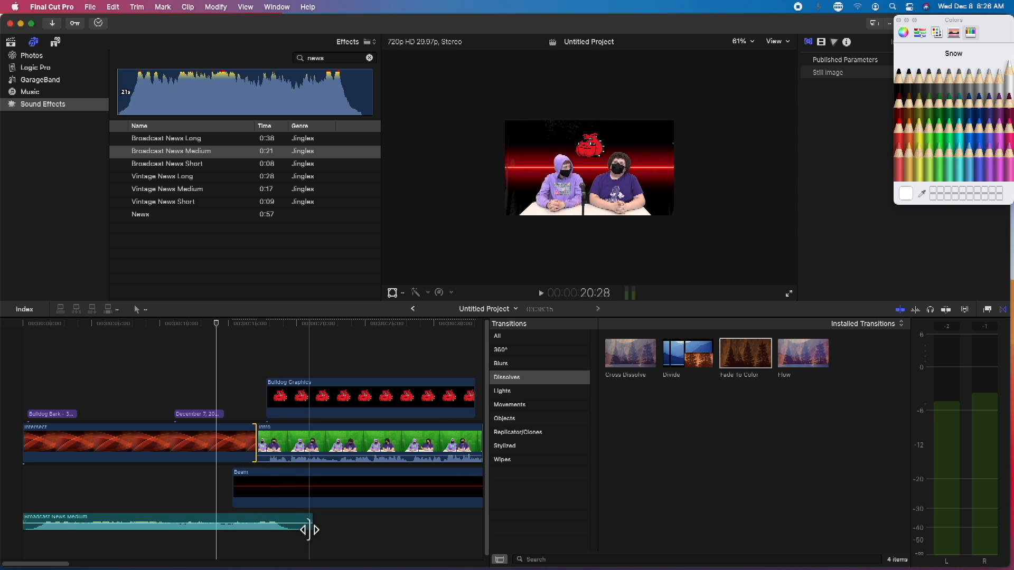
pyautogui.moveTo(310, 527); pyautogui.dragTo(243, 528)
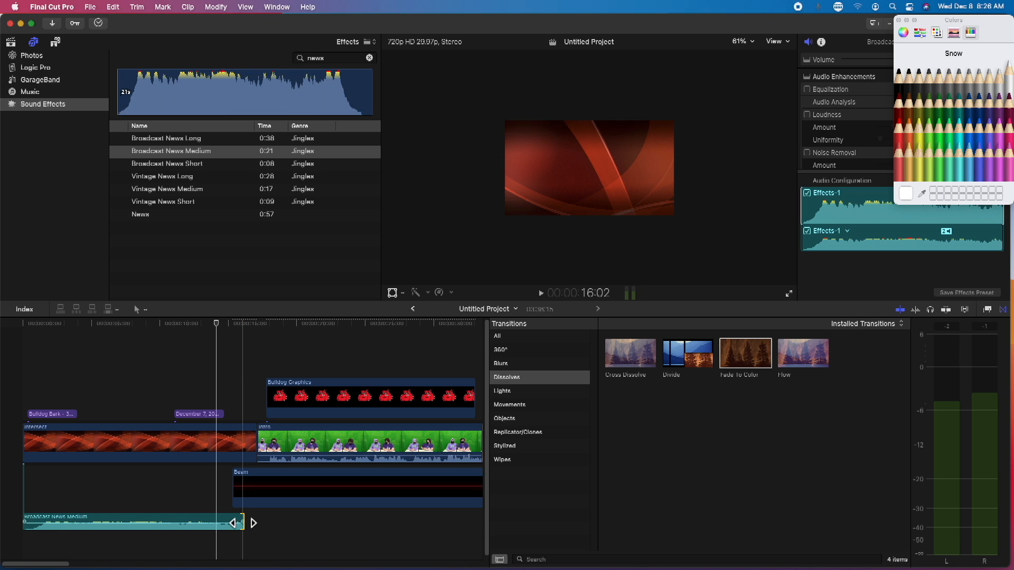
pyautogui.moveTo(243, 523)
pyautogui.mouseDown()
pyautogui.moveTo(214, 528)
pyautogui.moveTo(244, 526)
pyautogui.mouseUp()
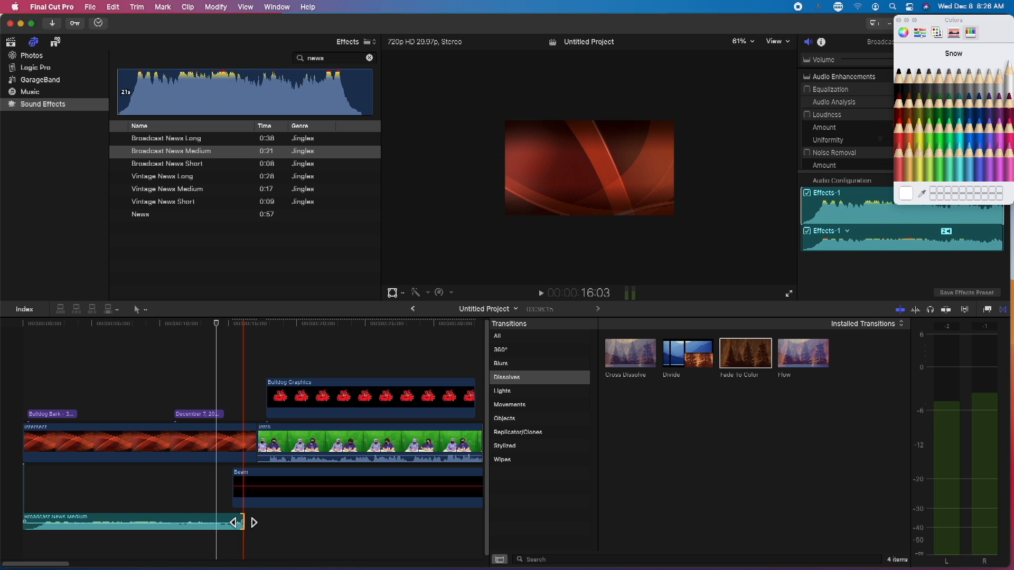
# Fade out the end of the Broadcast News Medium jingle over about 4:24 and play back the opening from the start.
pyautogui.moveTo(243, 523); pyautogui.dragTo(179, 523)
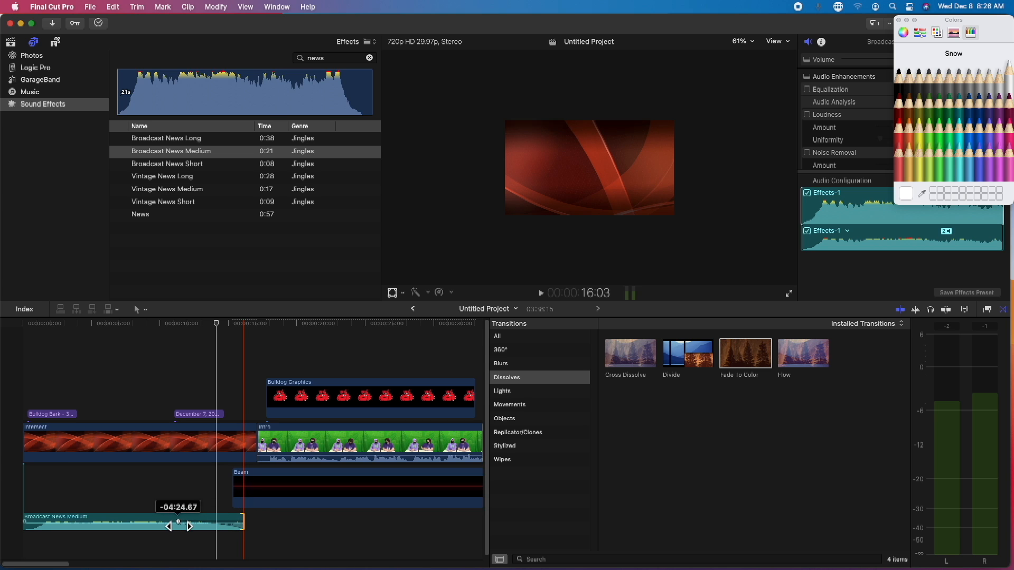
pyautogui.moveTo(179, 523); pyautogui.dragTo(181, 524)
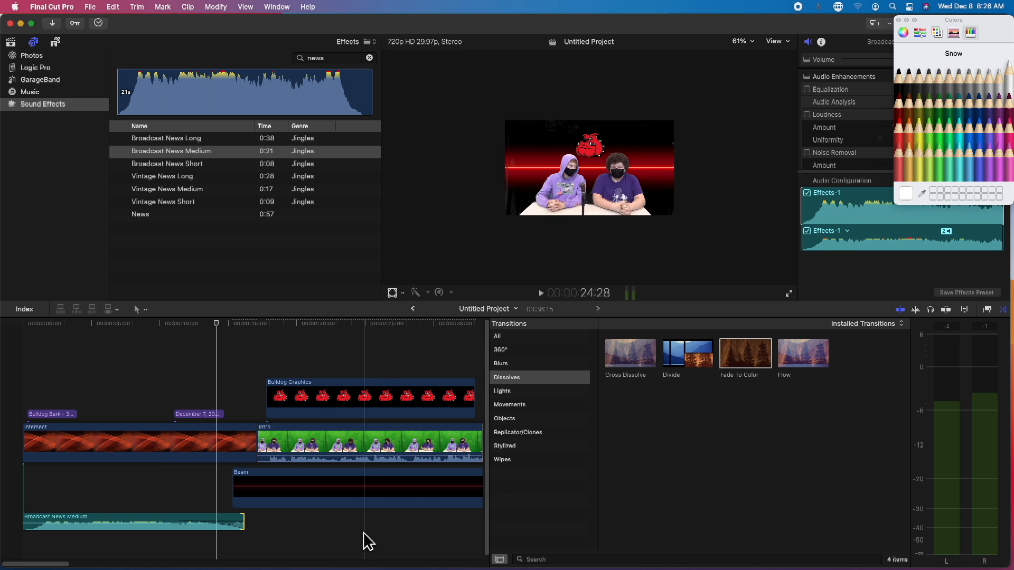
pyautogui.click(22, 330)
pyautogui.press('space')
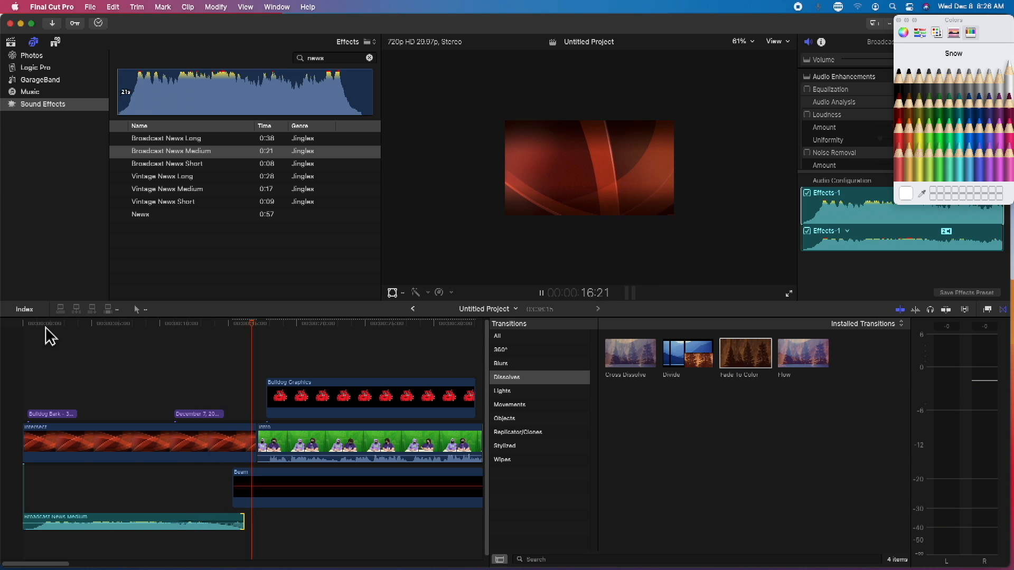
pyautogui.press('space')
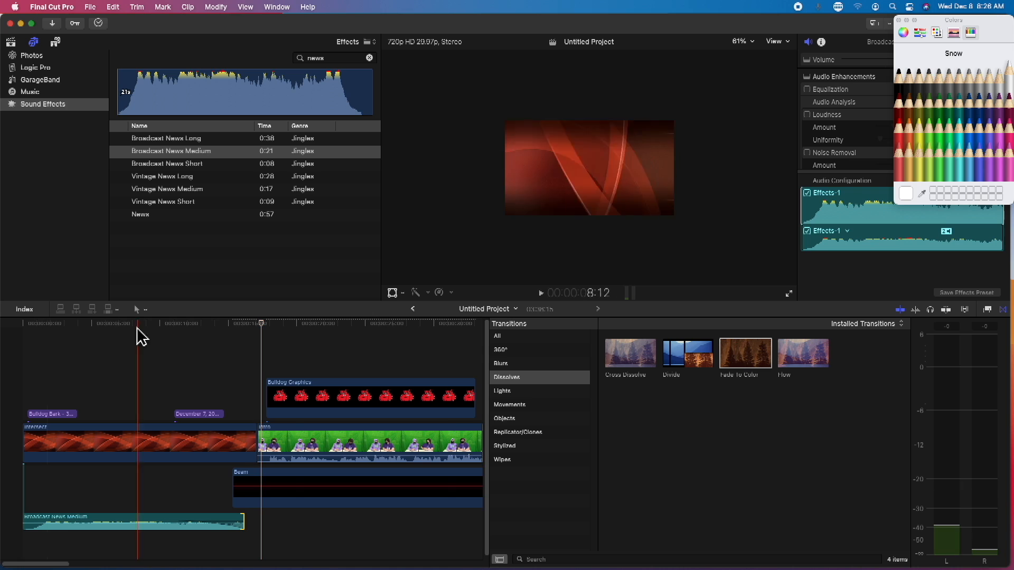
# Try to apply the Focus blur effect at the cut between the Intersect background and the Intro clip.
pyautogui.click(990, 310)
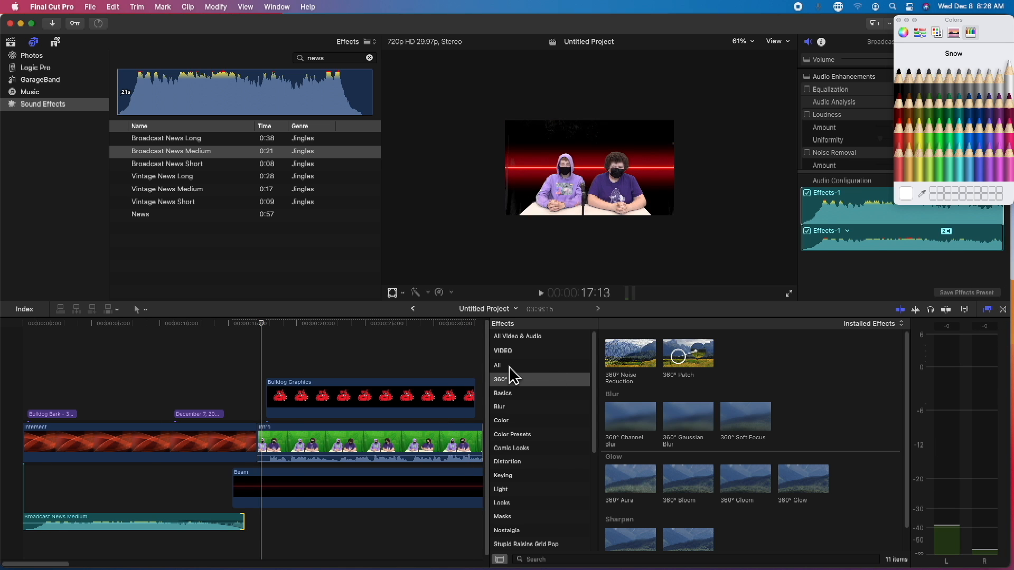
pyautogui.click(510, 407)
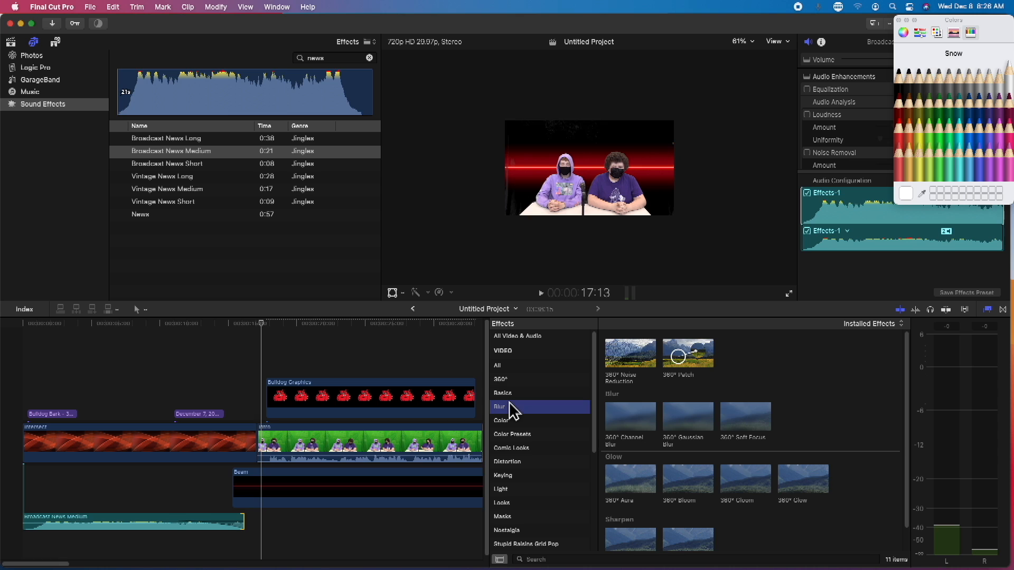
pyautogui.moveTo(696, 364); pyautogui.dragTo(260, 455)
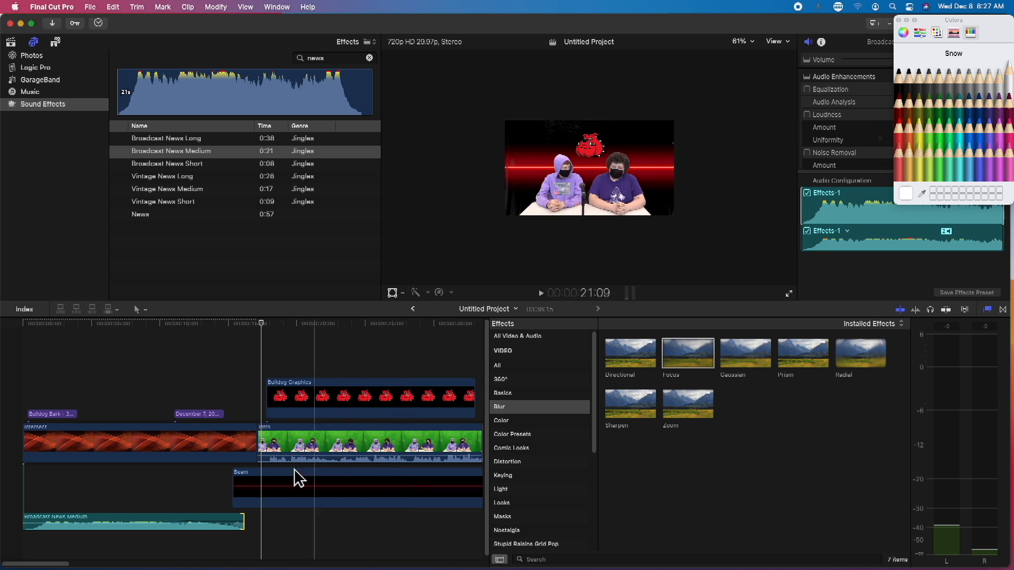
# Trim the start of the Beam background to where the Broadcast News Medium jingle ends, at about 16 seconds.
pyautogui.moveTo(236, 488); pyautogui.dragTo(247, 491)
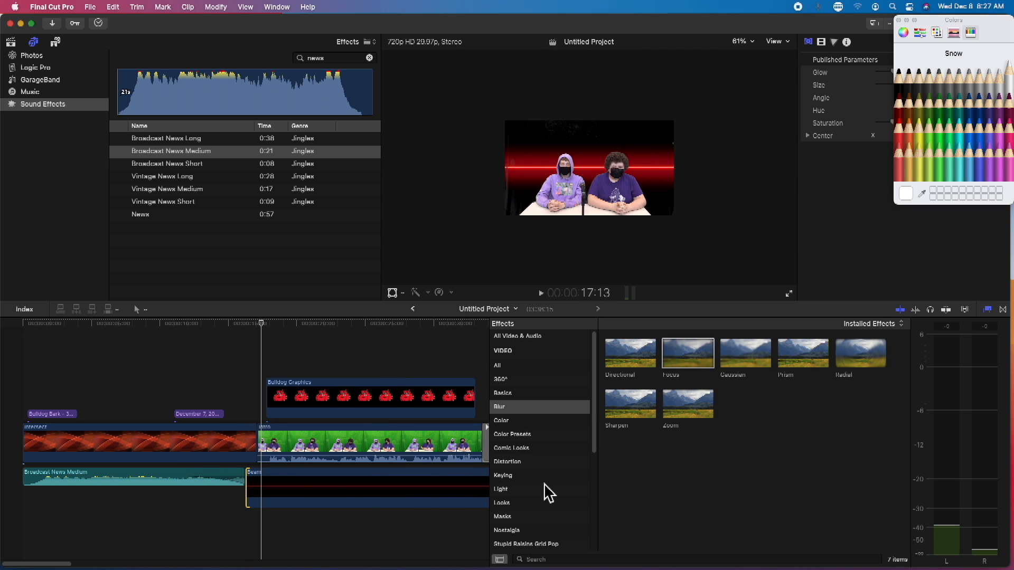
# Add the Mosaic movement transition between the Intersect background and the Intro clip, and play back the transition.
pyautogui.click(515, 368)
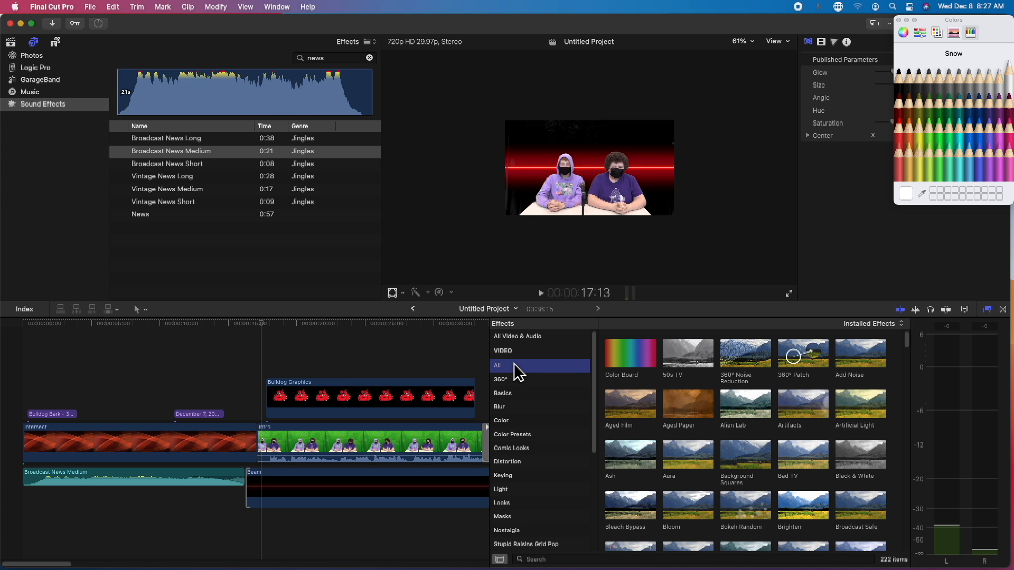
pyautogui.click(1004, 311)
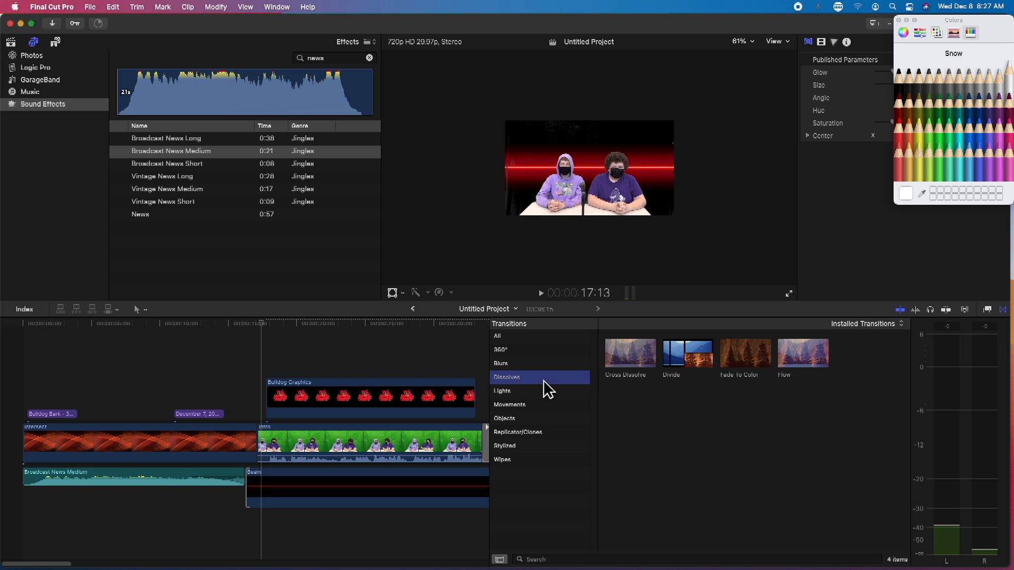
pyautogui.click(527, 407)
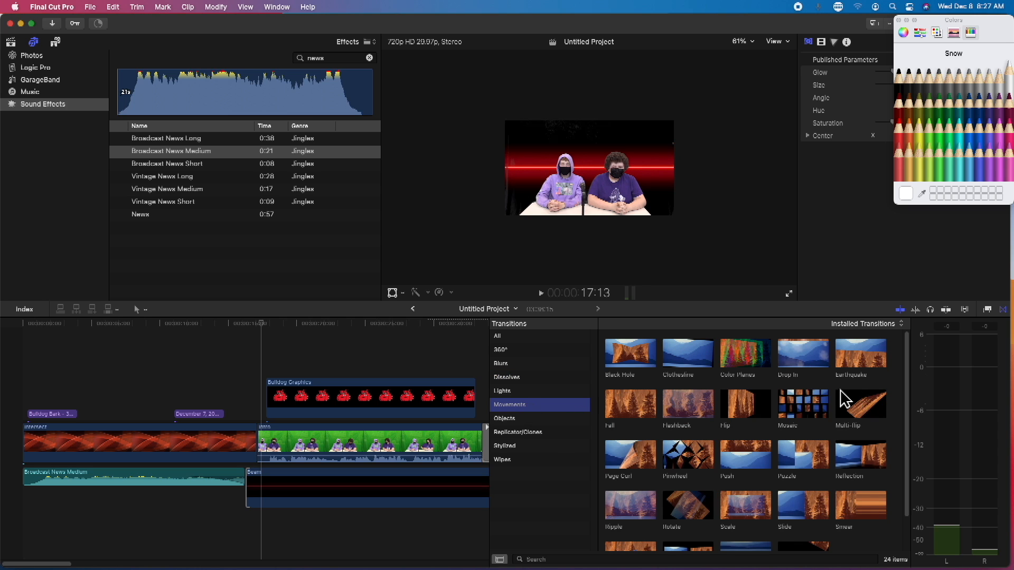
pyautogui.moveTo(818, 405); pyautogui.dragTo(254, 449)
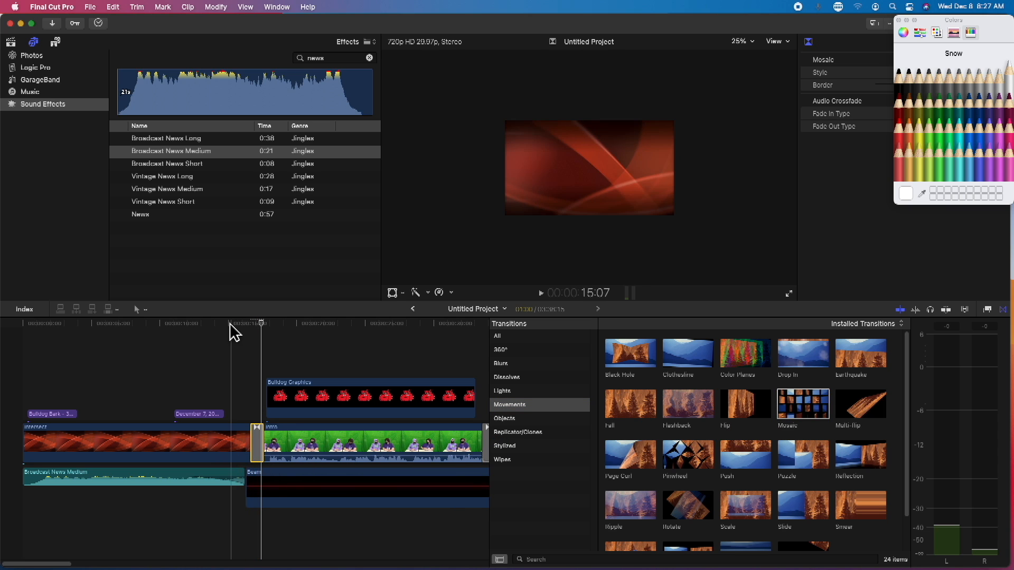
pyautogui.press('space')
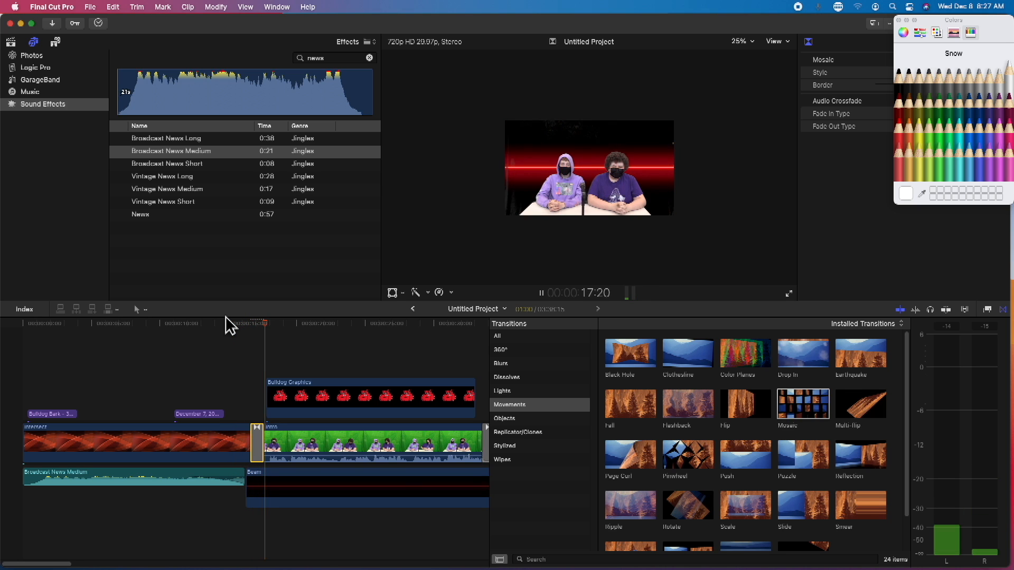
pyautogui.press('space')
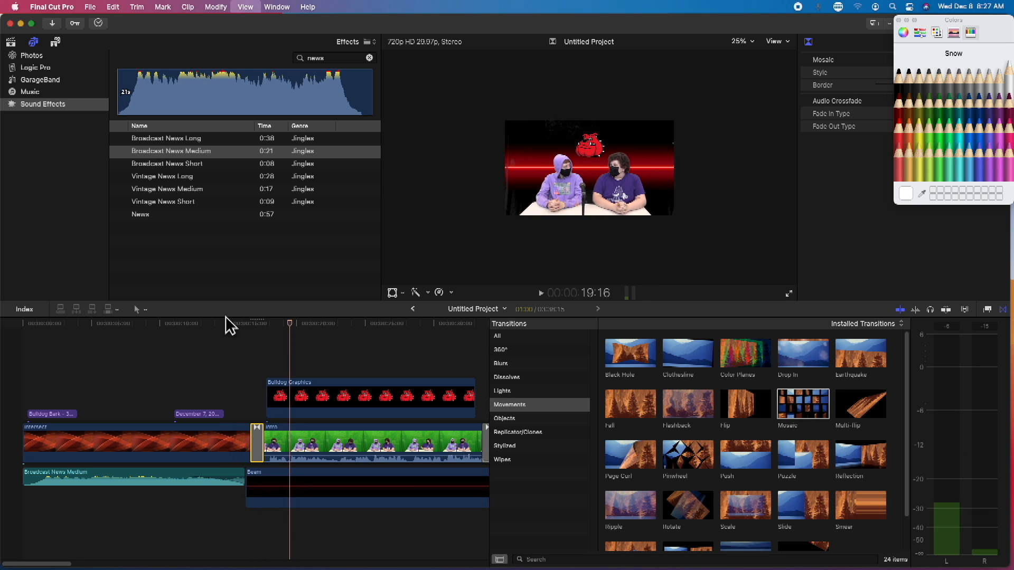